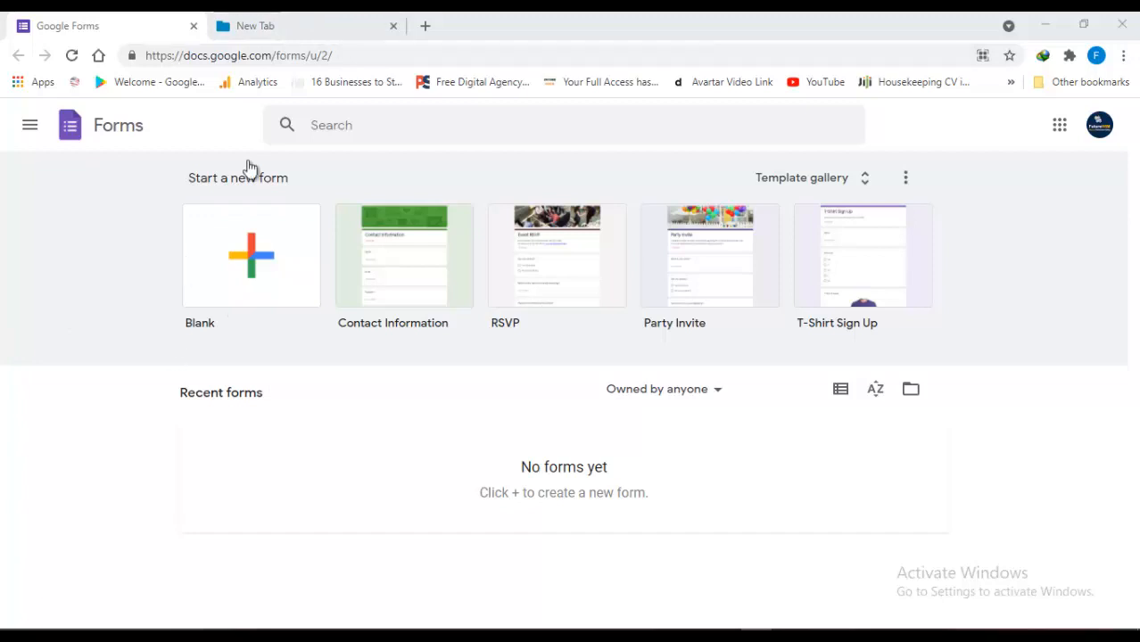
Switch to the second browser tab showing a blank new-tab page
click(287, 25)
Load forms.google.com in the second tab, then return to the first tab's empty Forms home
click(287, 56)
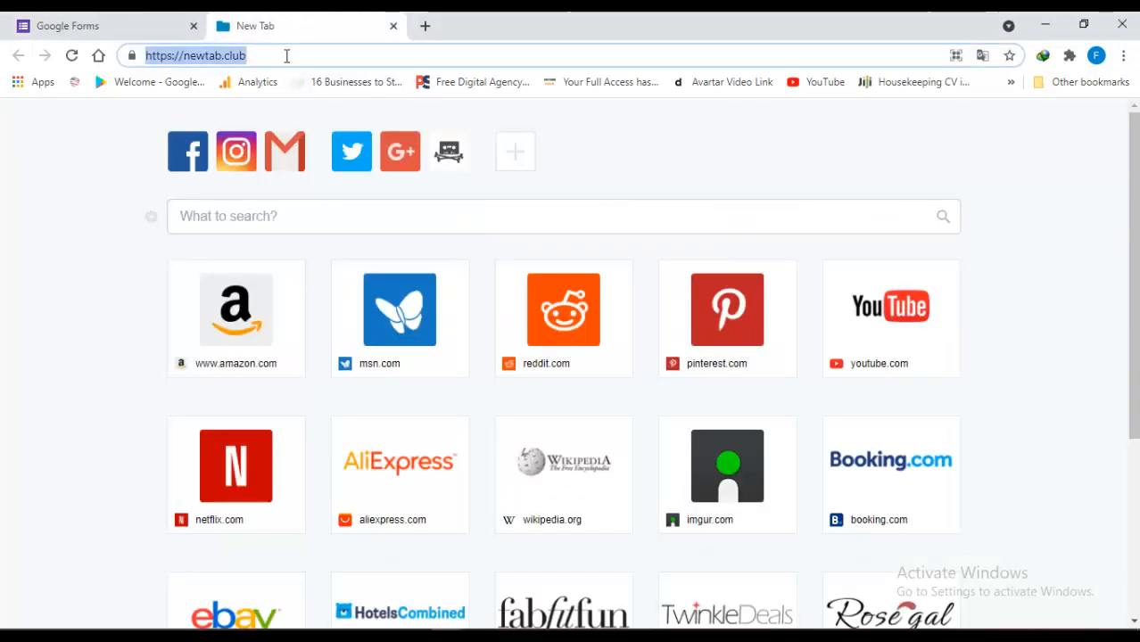
text(forms.g)
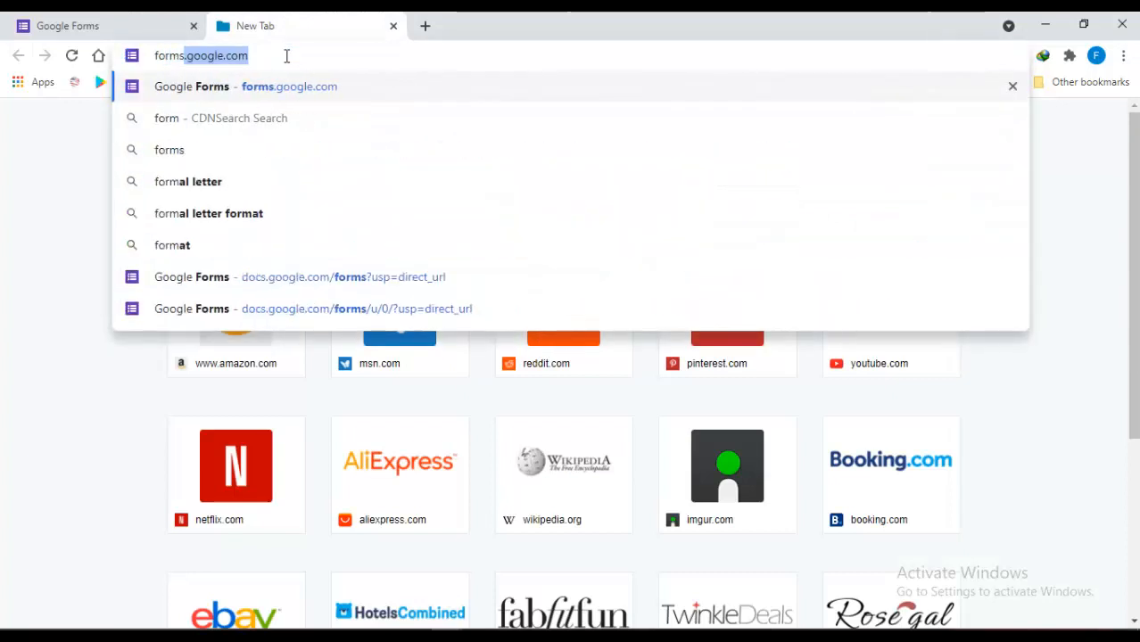
text(oogle.co)
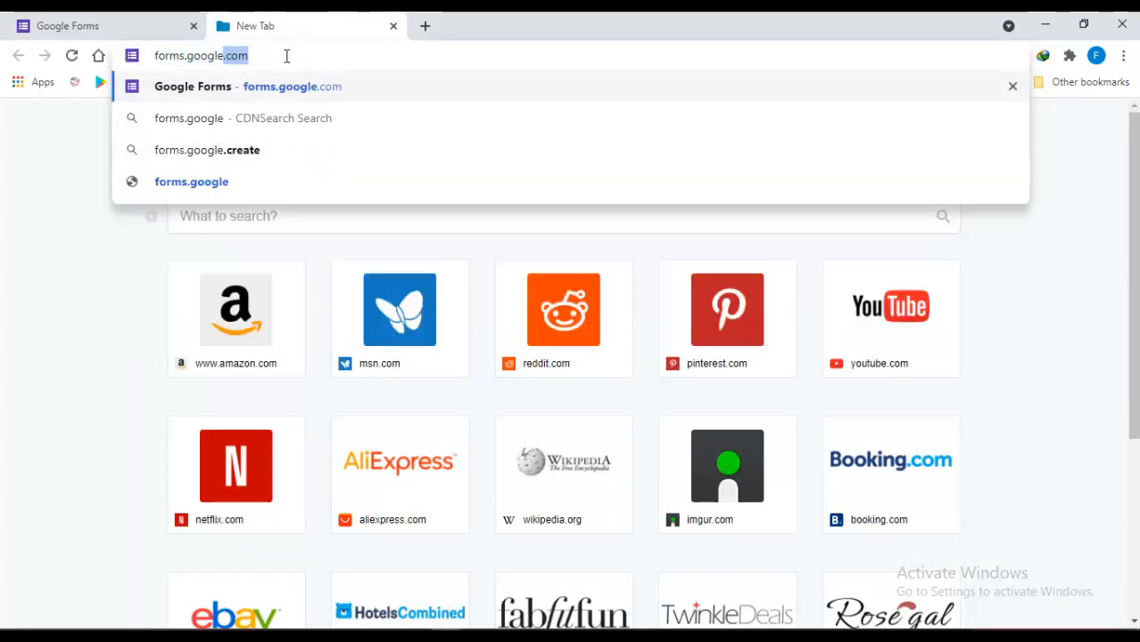
text(m)
key(Return)
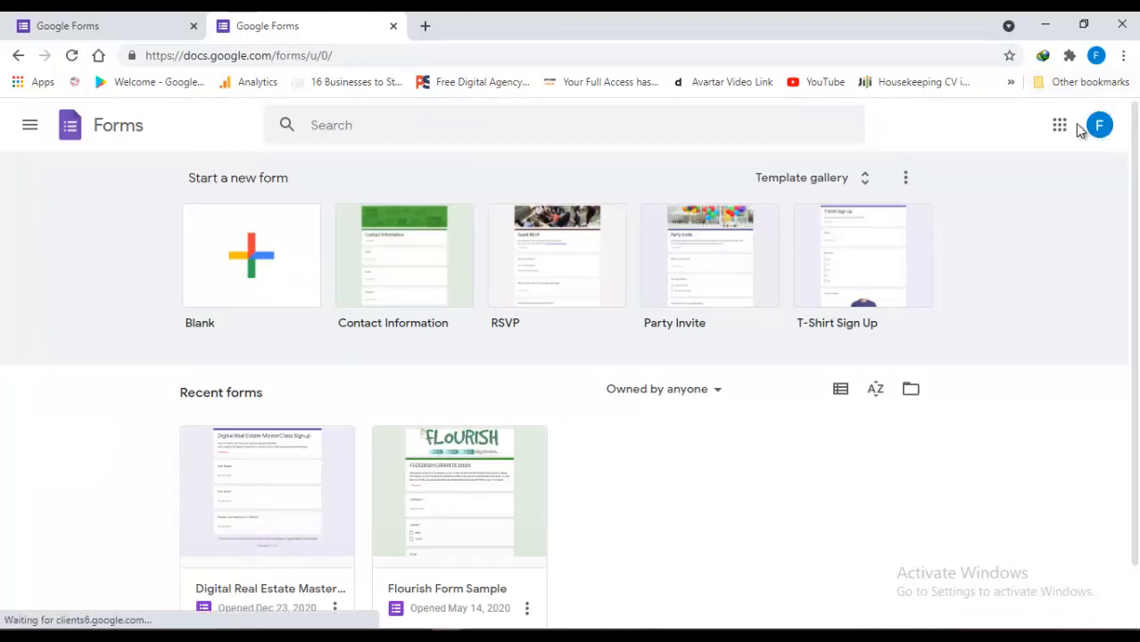
click(178, 15)
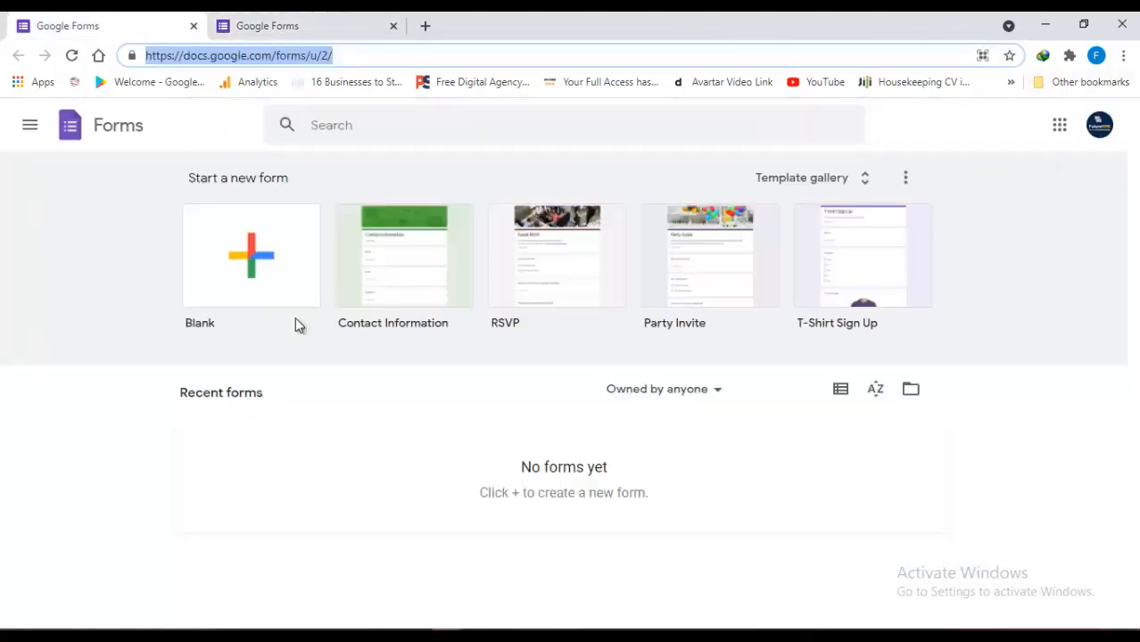
Start a blank form titled 'My Google Form' and decline the product tour
click(257, 258)
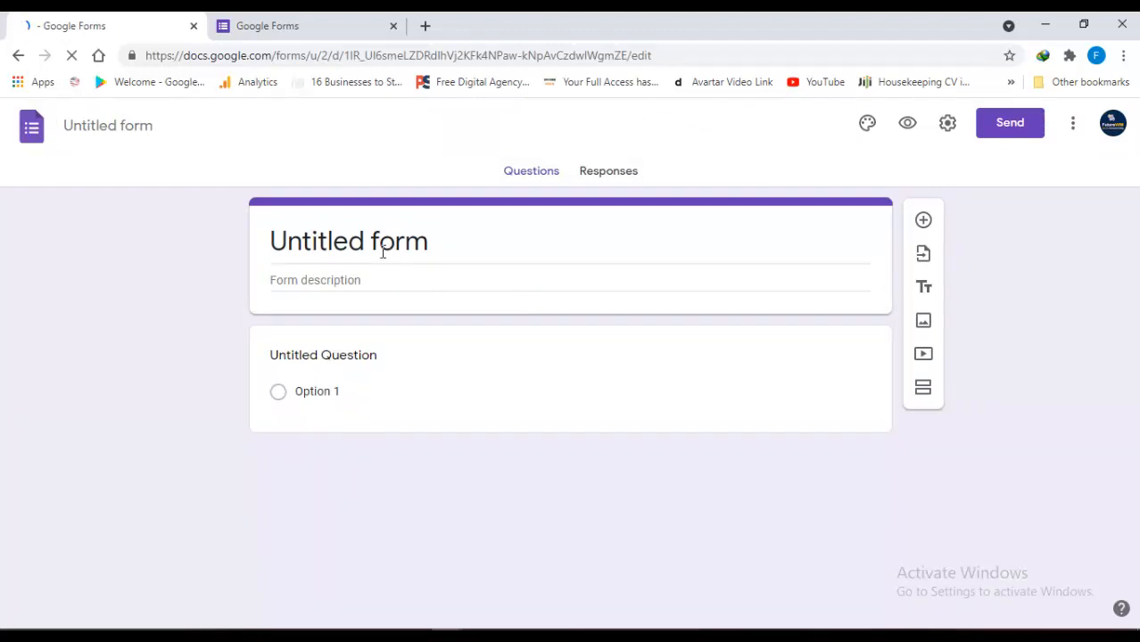
triple_click(415, 242)
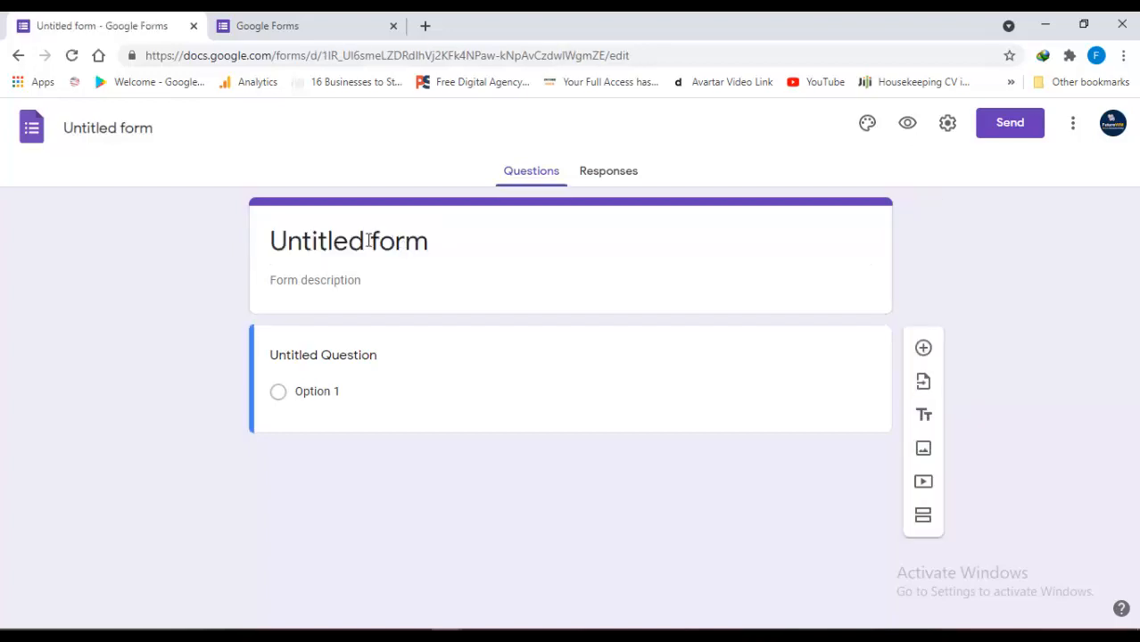
triple_click(368, 241)
text(My G)
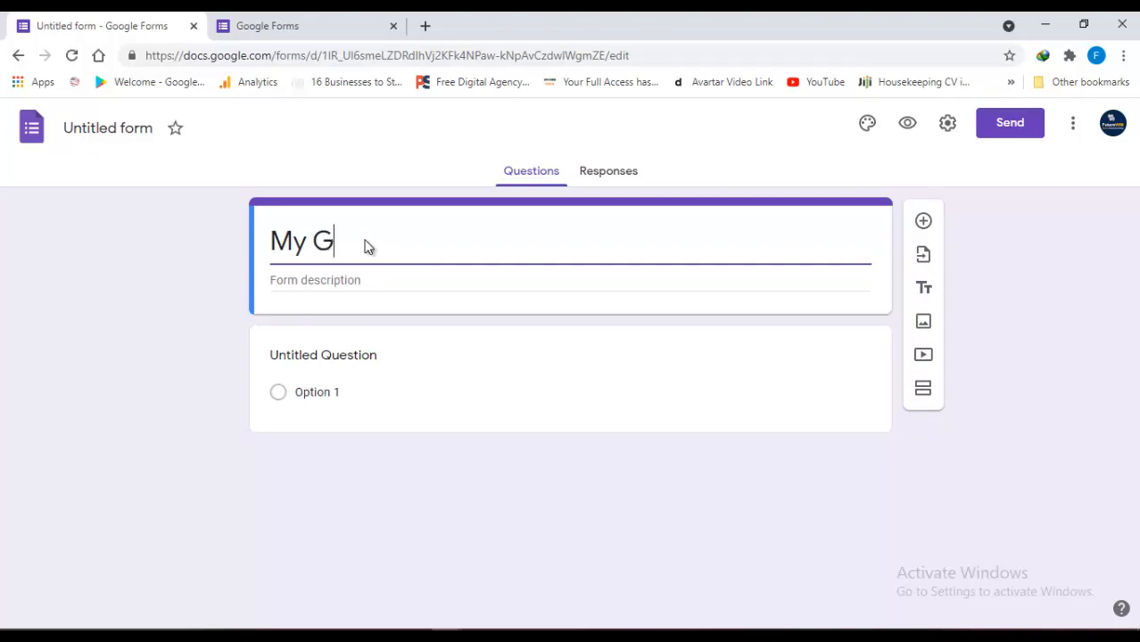
text(oogle Form)
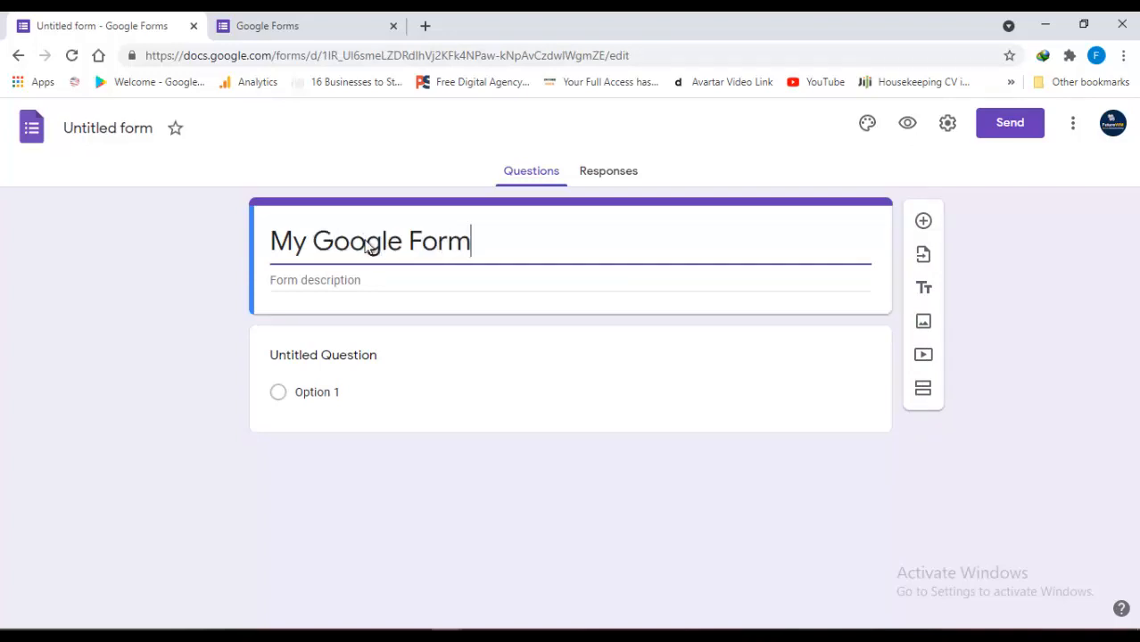
click(118, 132)
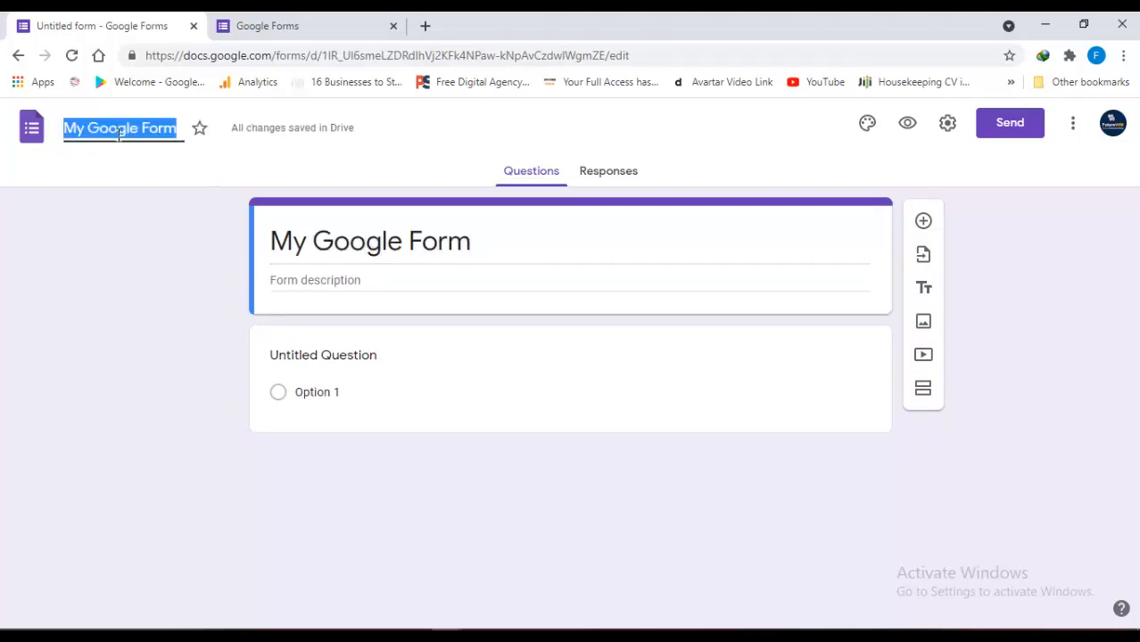
click(170, 163)
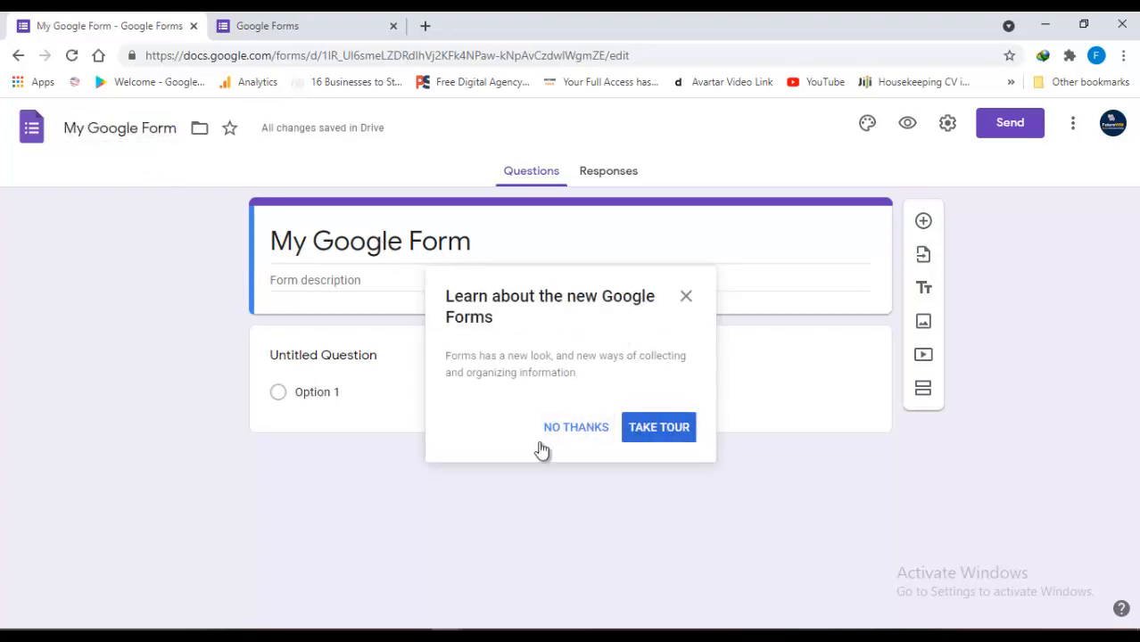
click(581, 429)
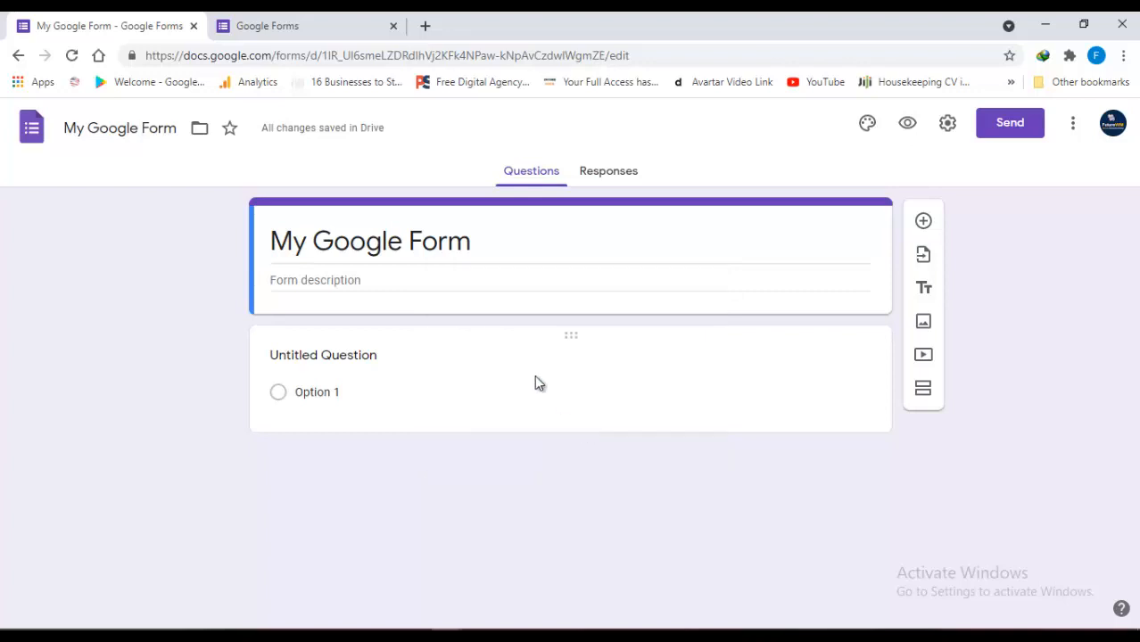
click(364, 279)
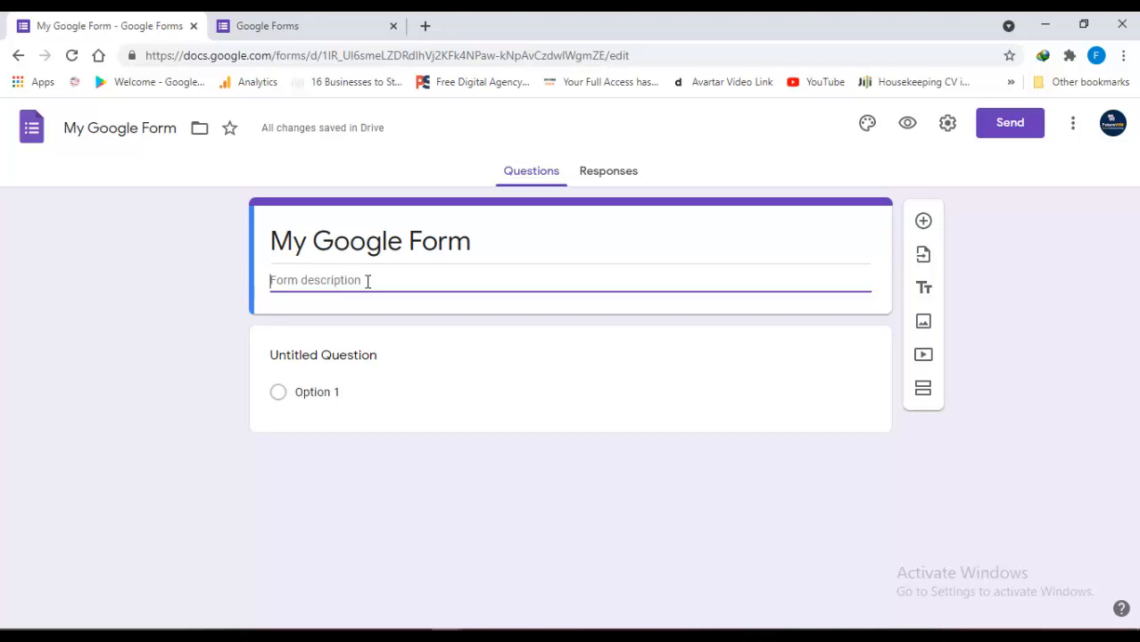
Type the form description 'Enter your details below to learn more'
text(Enter yo)
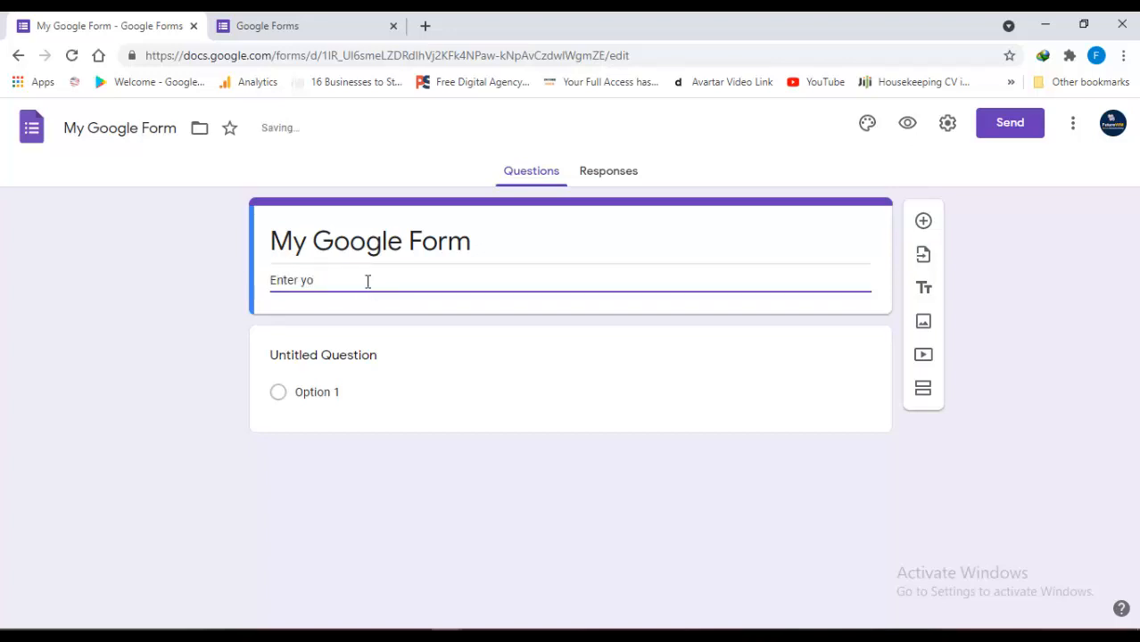
text(ur details bel)
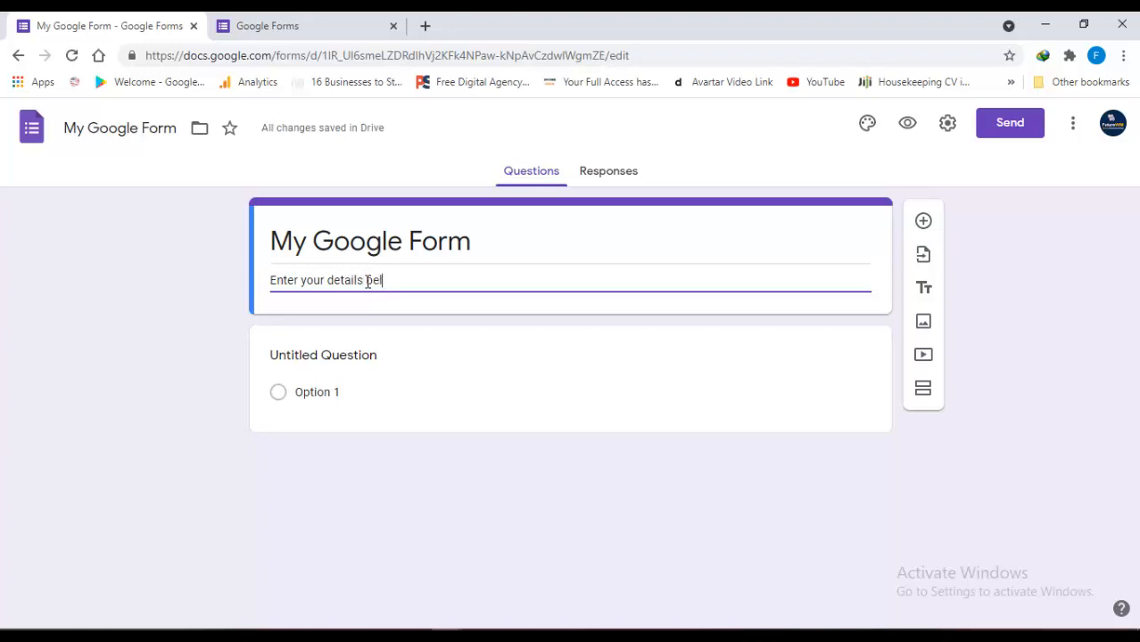
text(ow tolea)
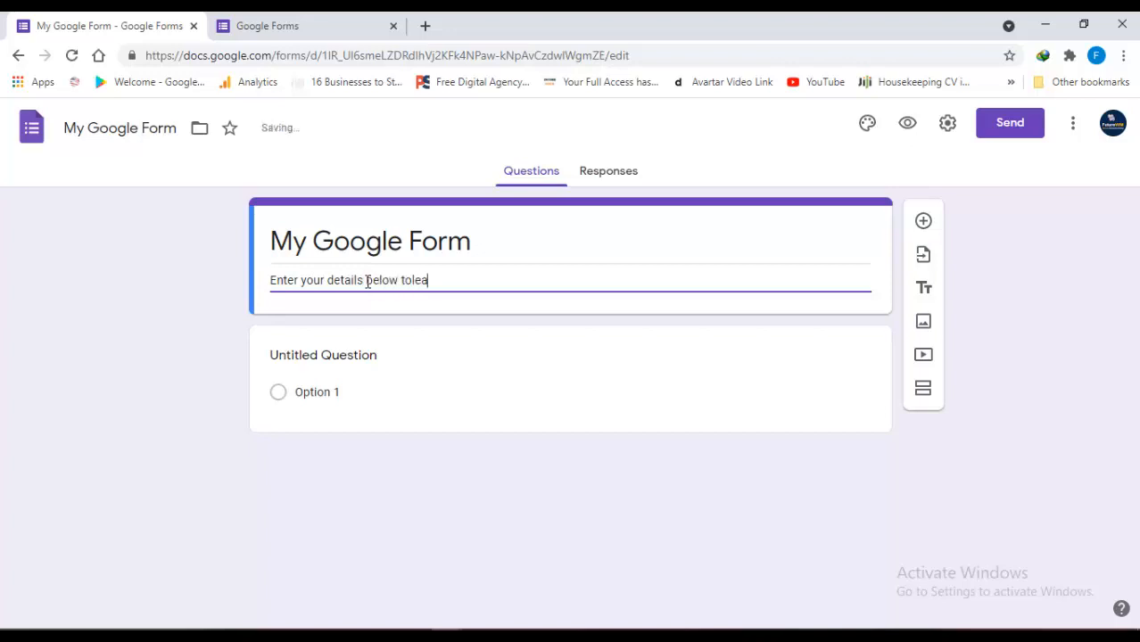
text(lea)
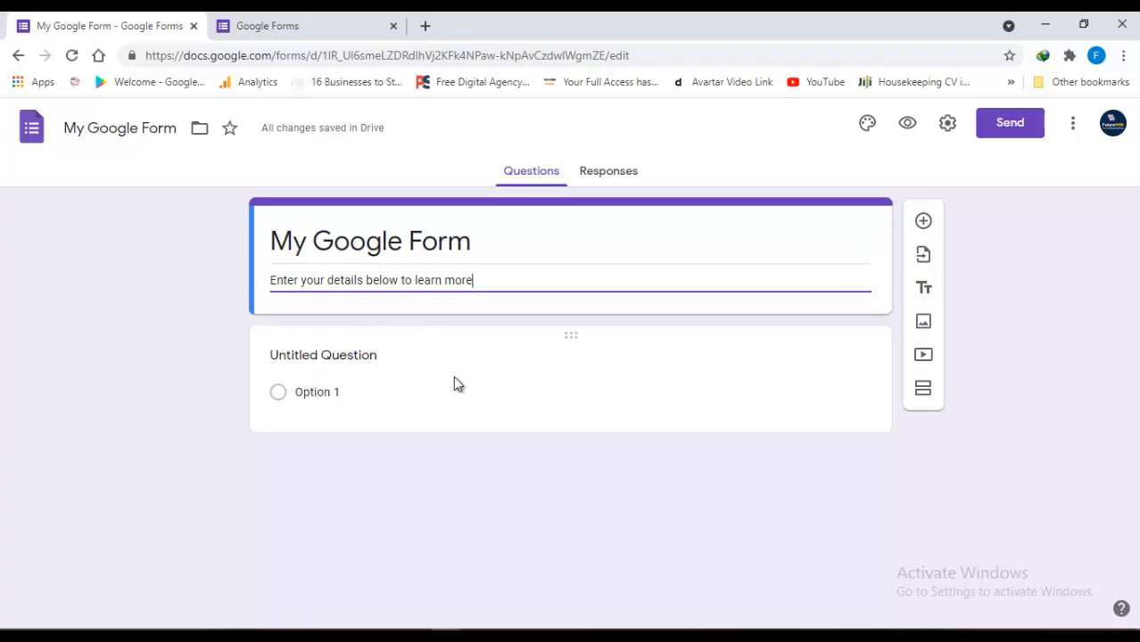
Make the first question a required short-answer 'What Is Your Name', then duplicate it
click(352, 356)
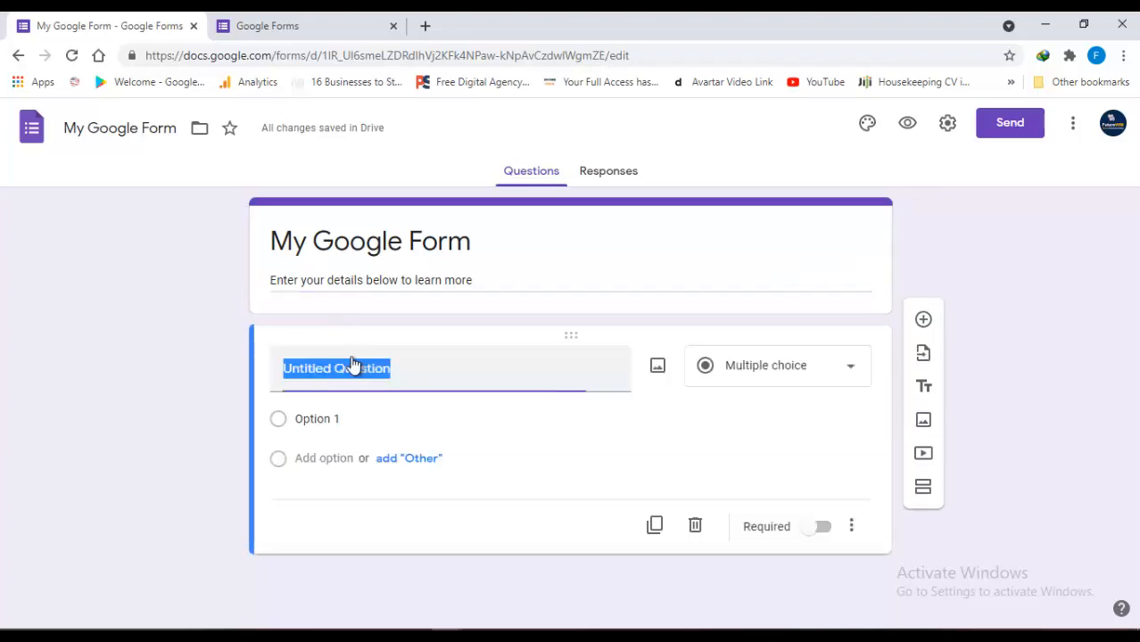
text(Wh)
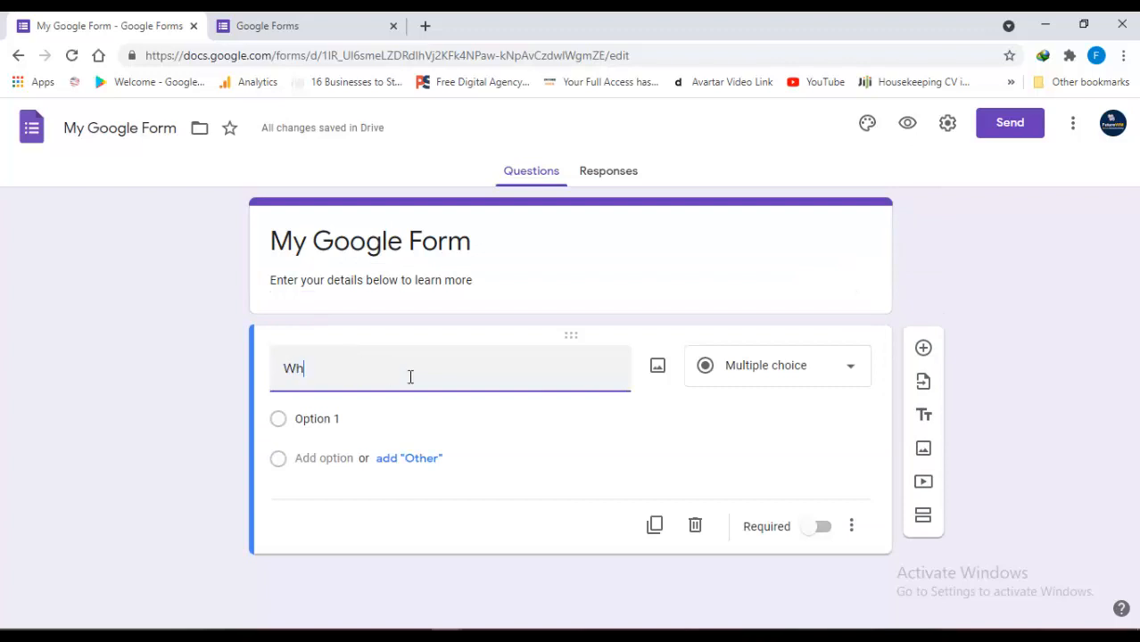
text(at Is Your Name)
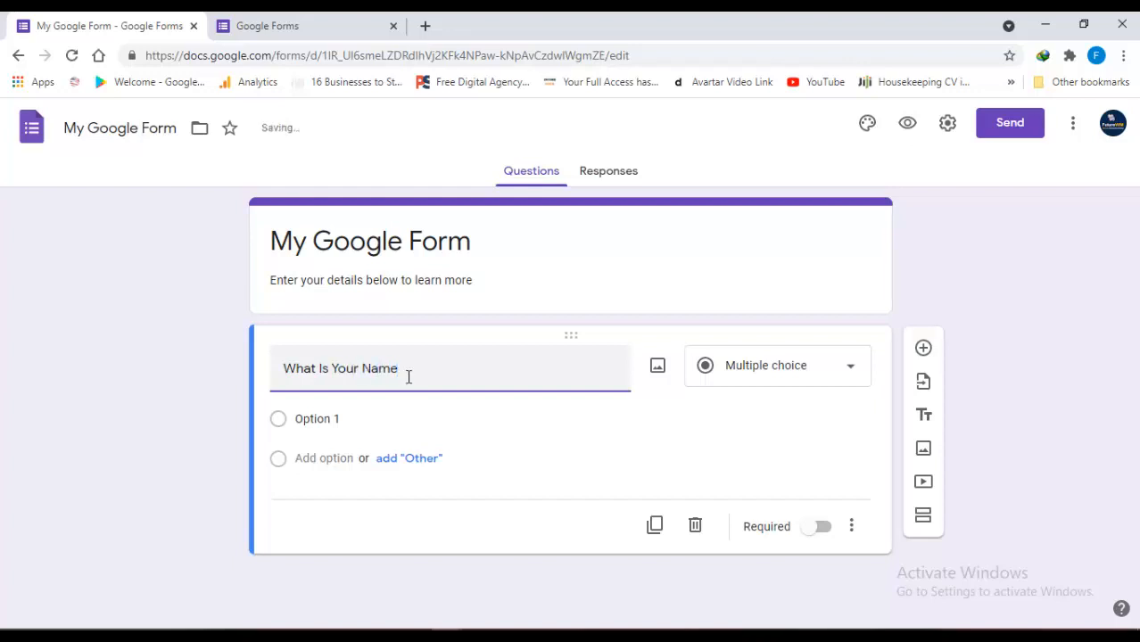
click(794, 374)
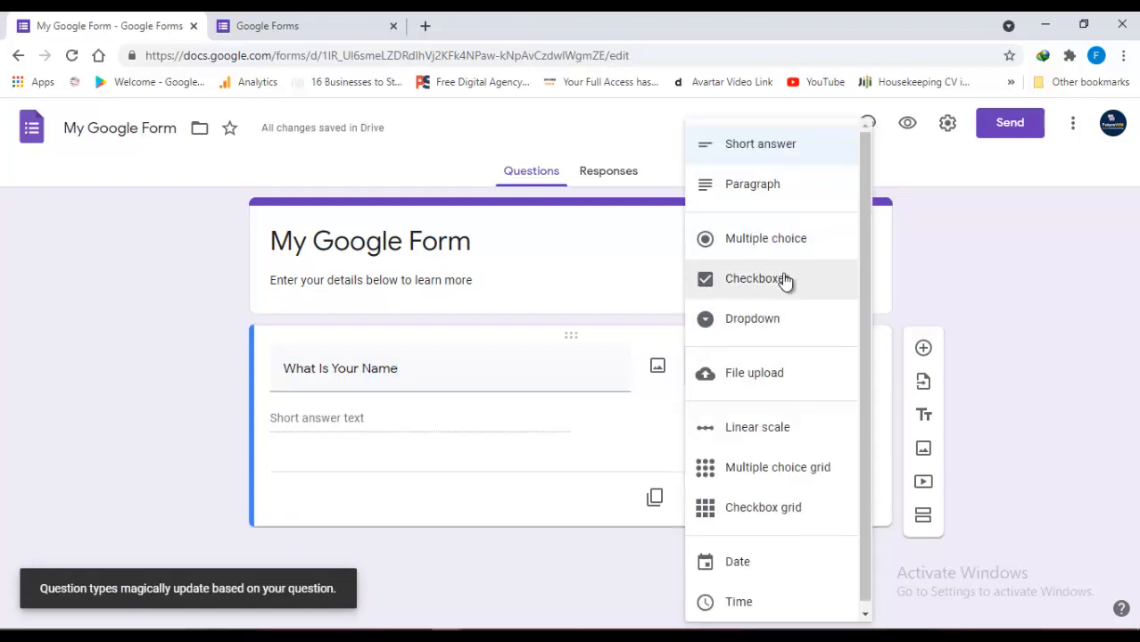
click(773, 147)
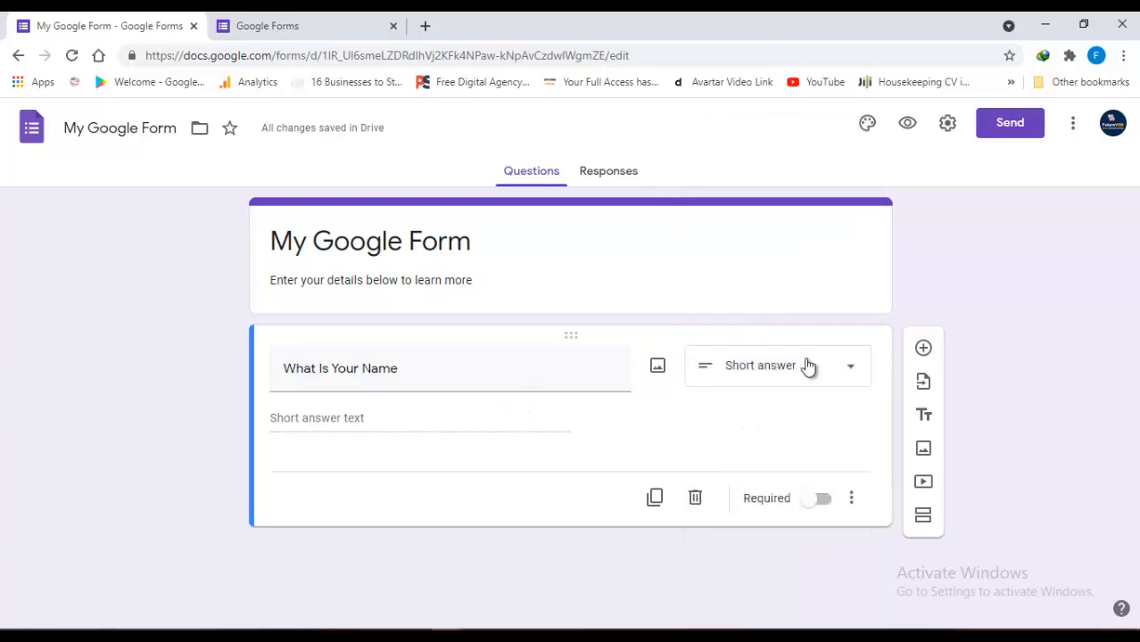
click(818, 502)
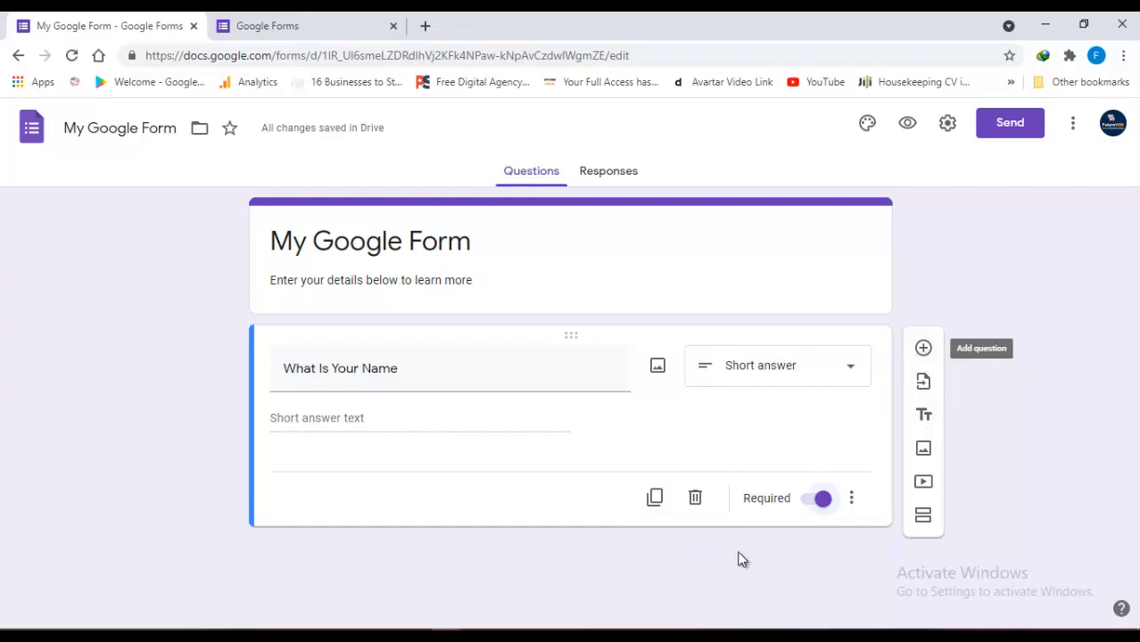
click(656, 499)
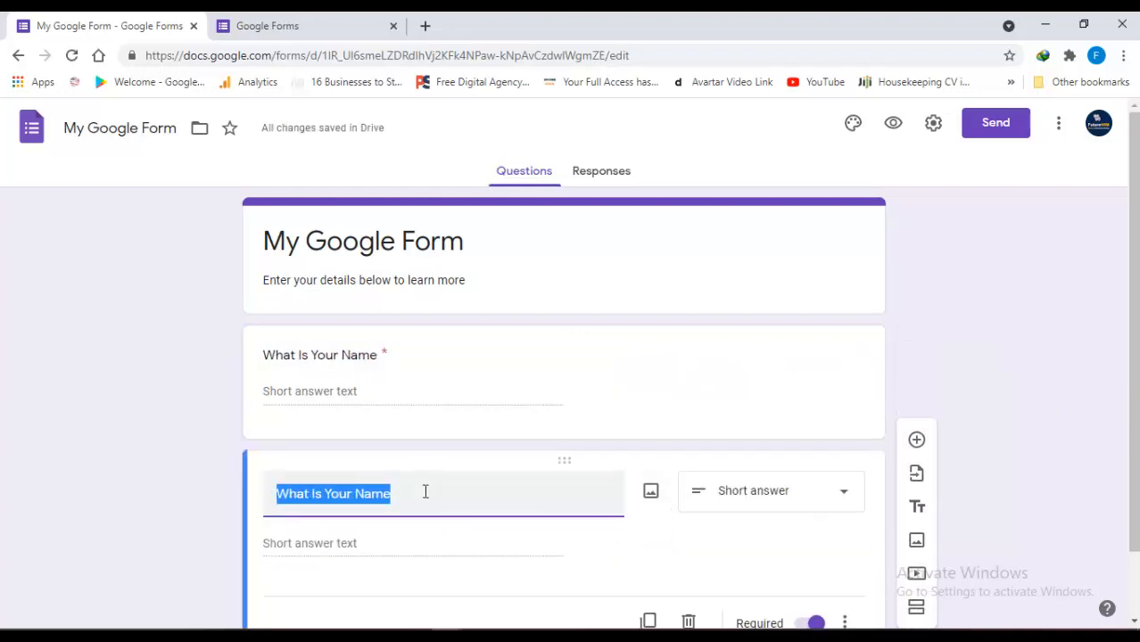
Retitle the copy 'What Is Your Email Address' and make it required
text(What Is )
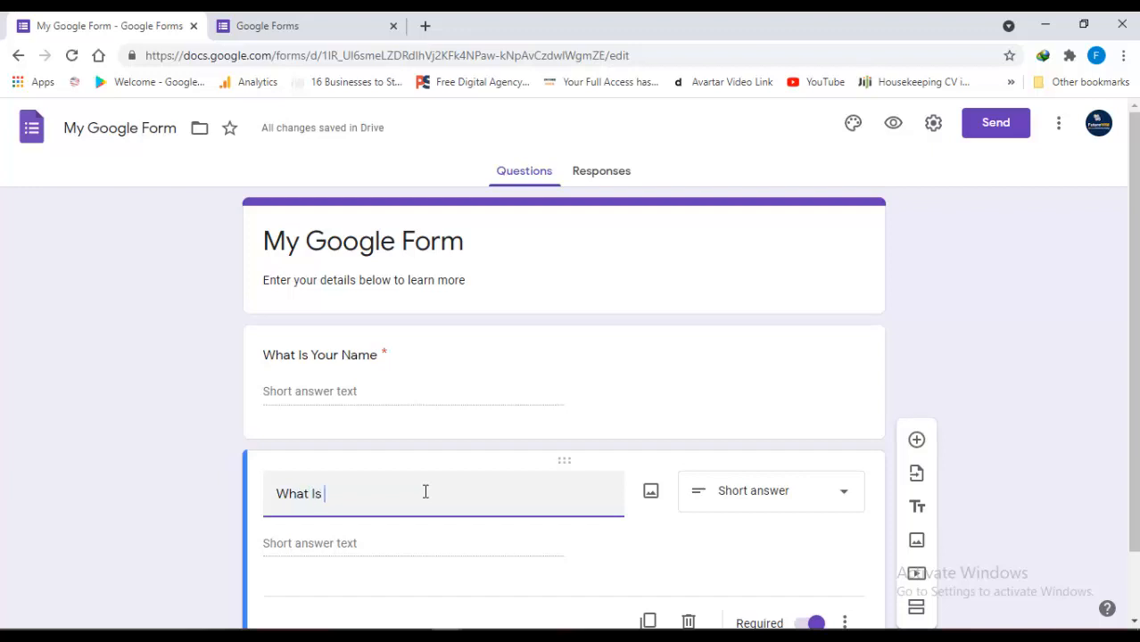
text(Your E)
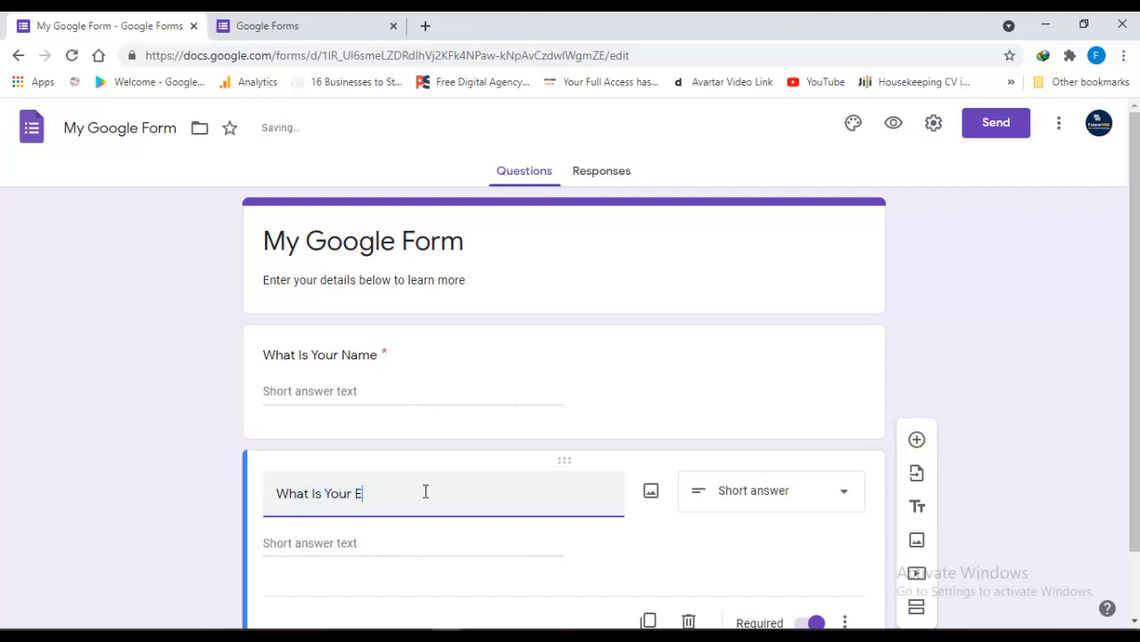
text(mail Address)
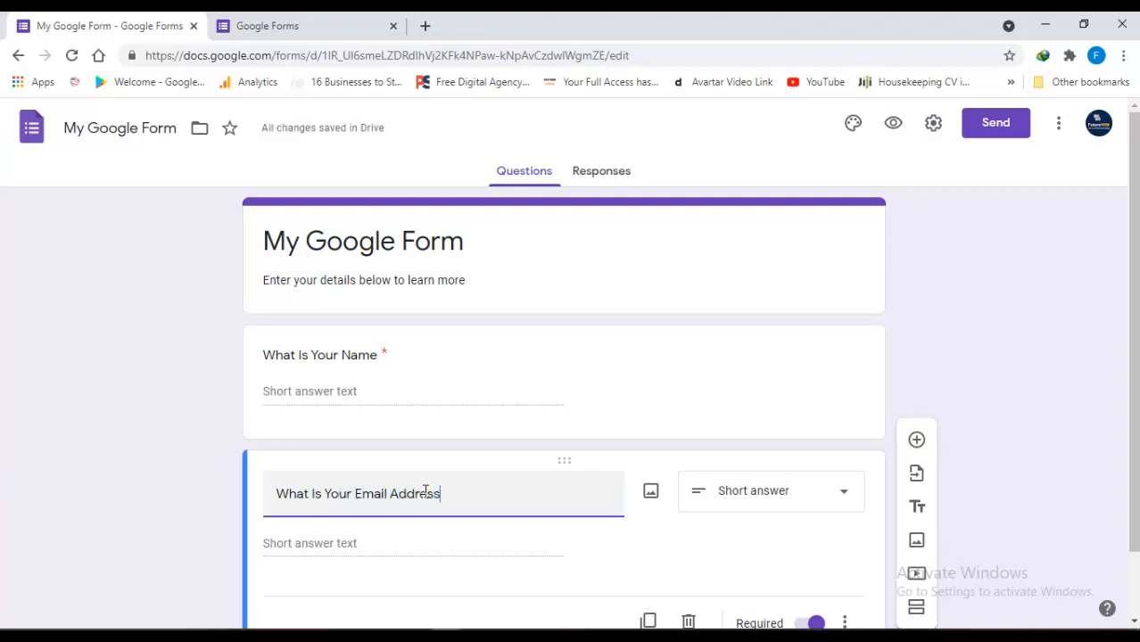
scroll(998, 453, down, 2)
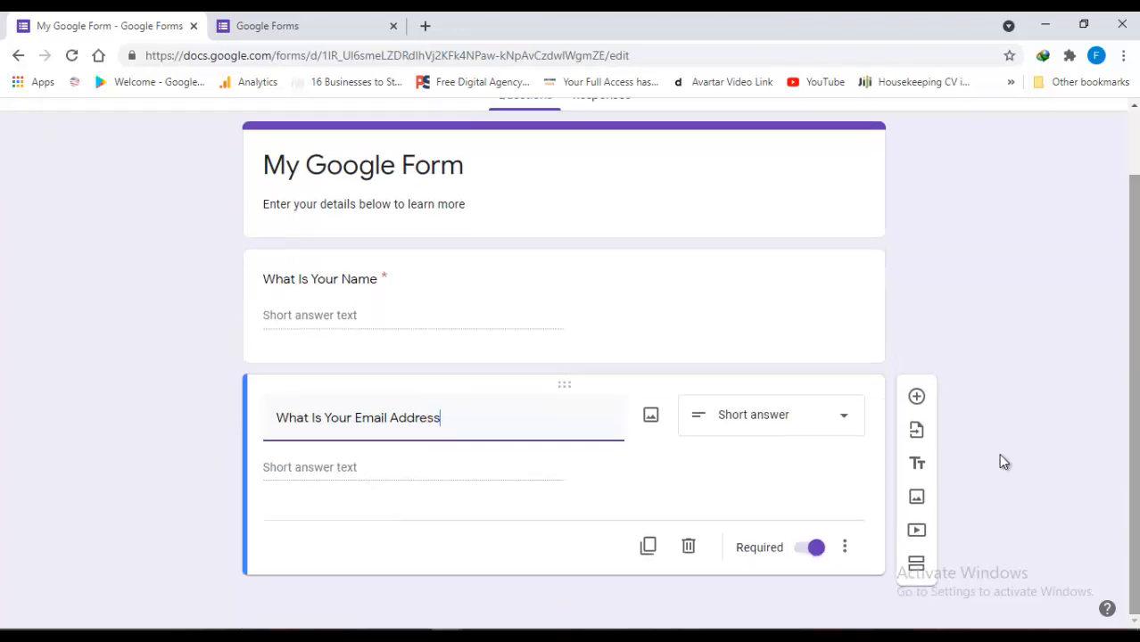
click(811, 549)
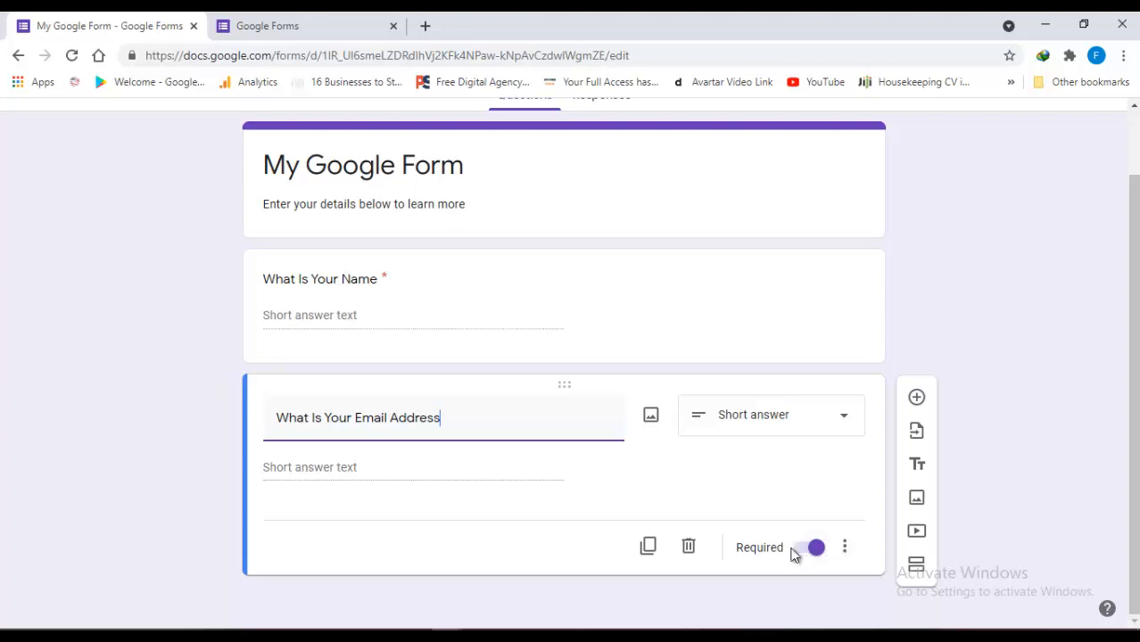
Duplicate it into a 'What Is Your Phone Number' question and scroll back up
click(649, 548)
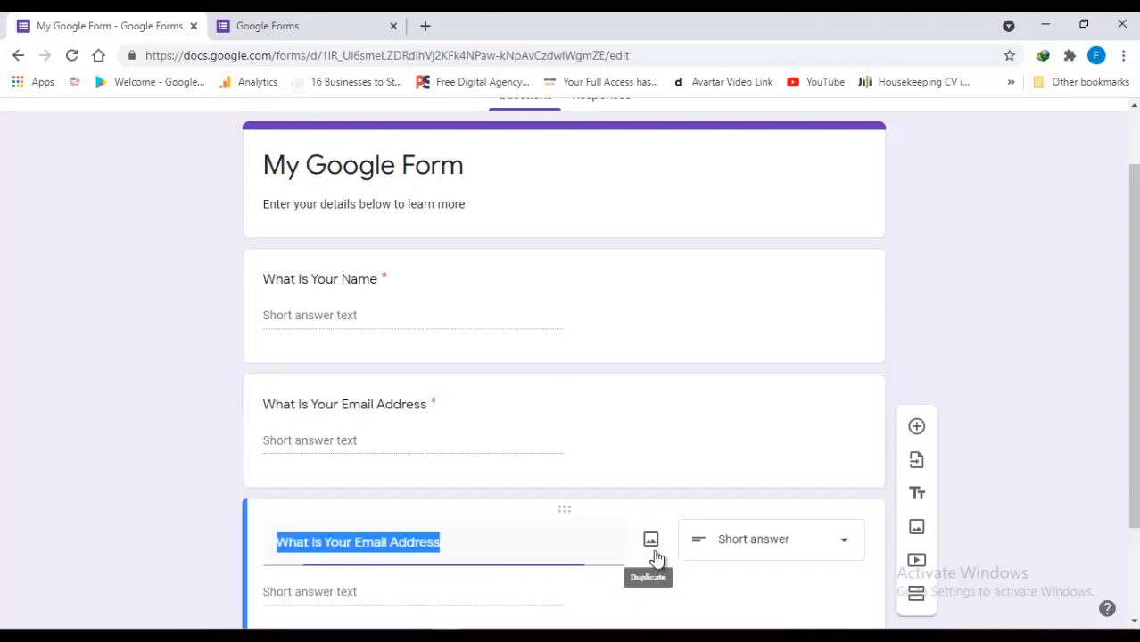
text(What)
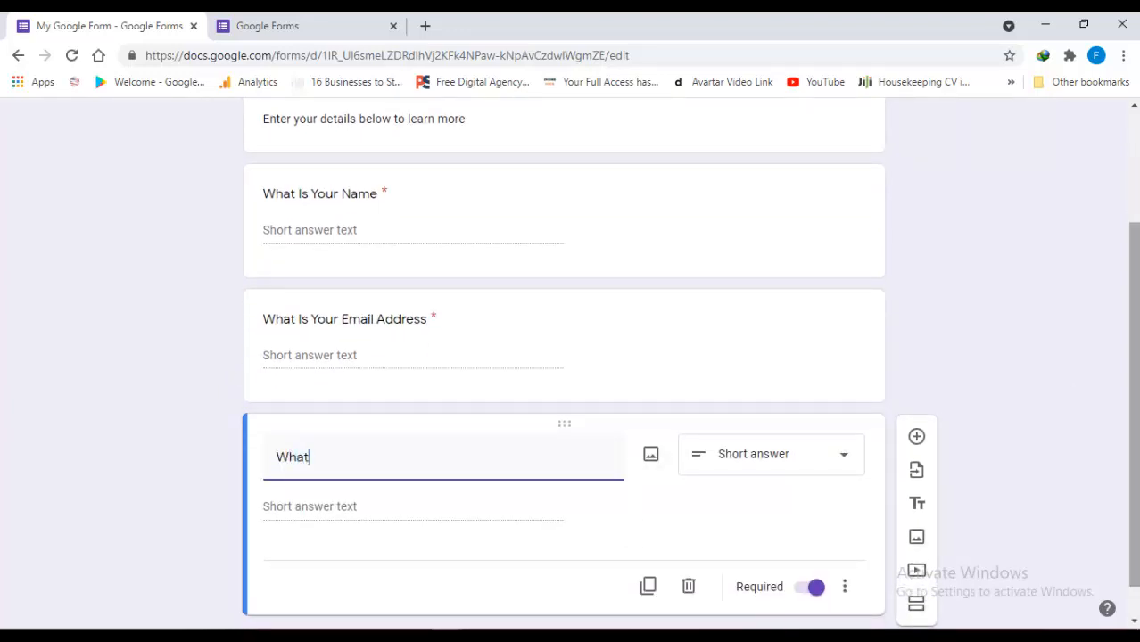
text( Is Your Ph)
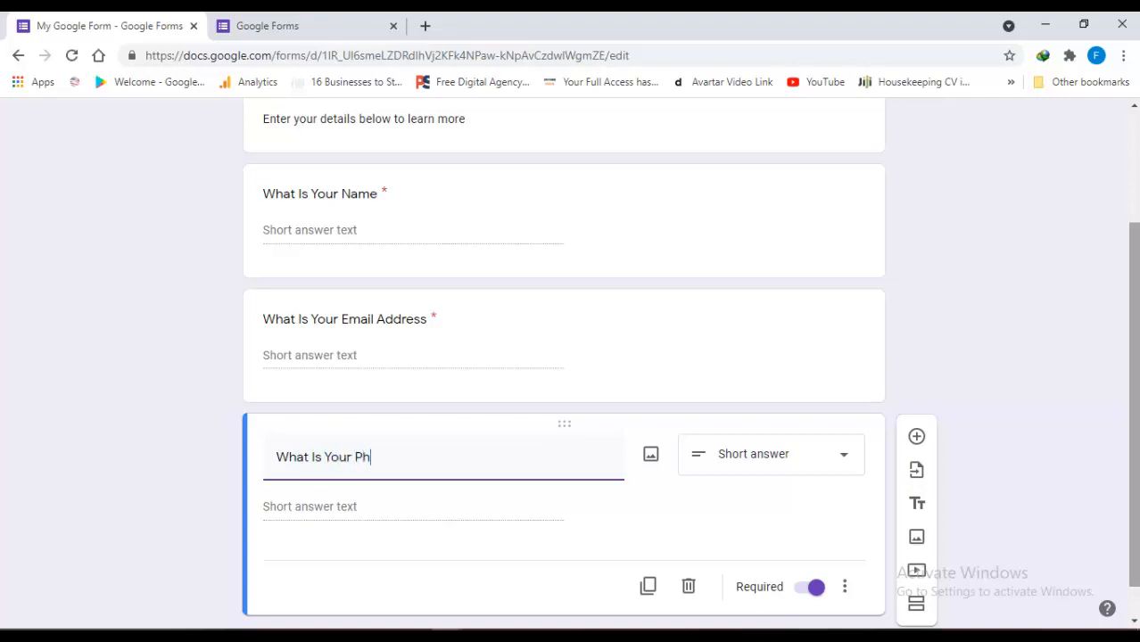
text(one Number)
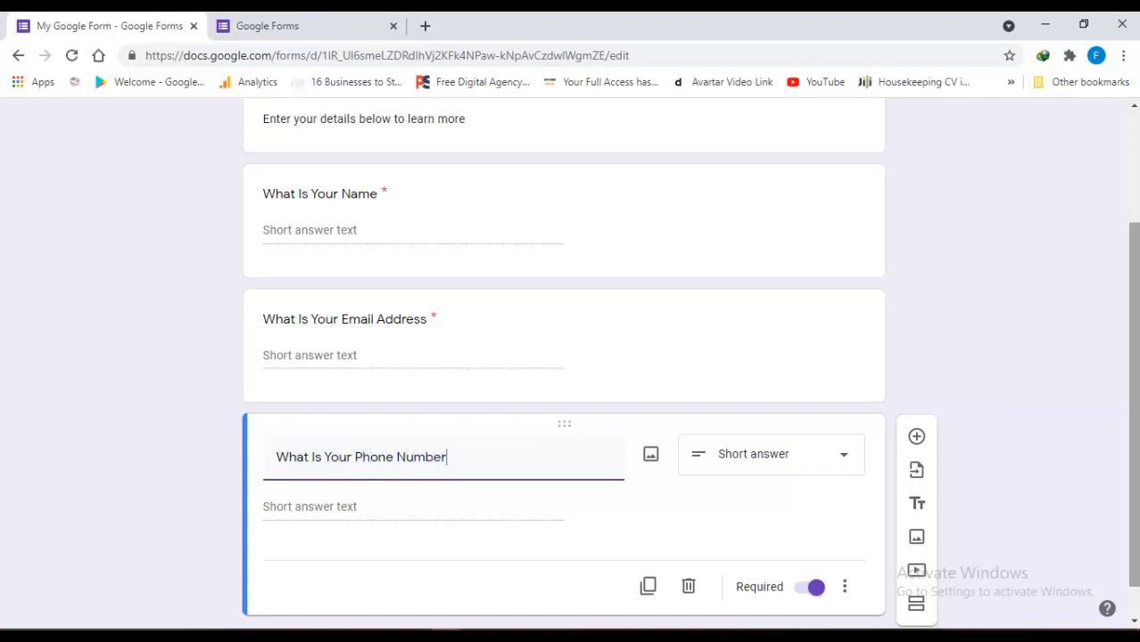
click(546, 497)
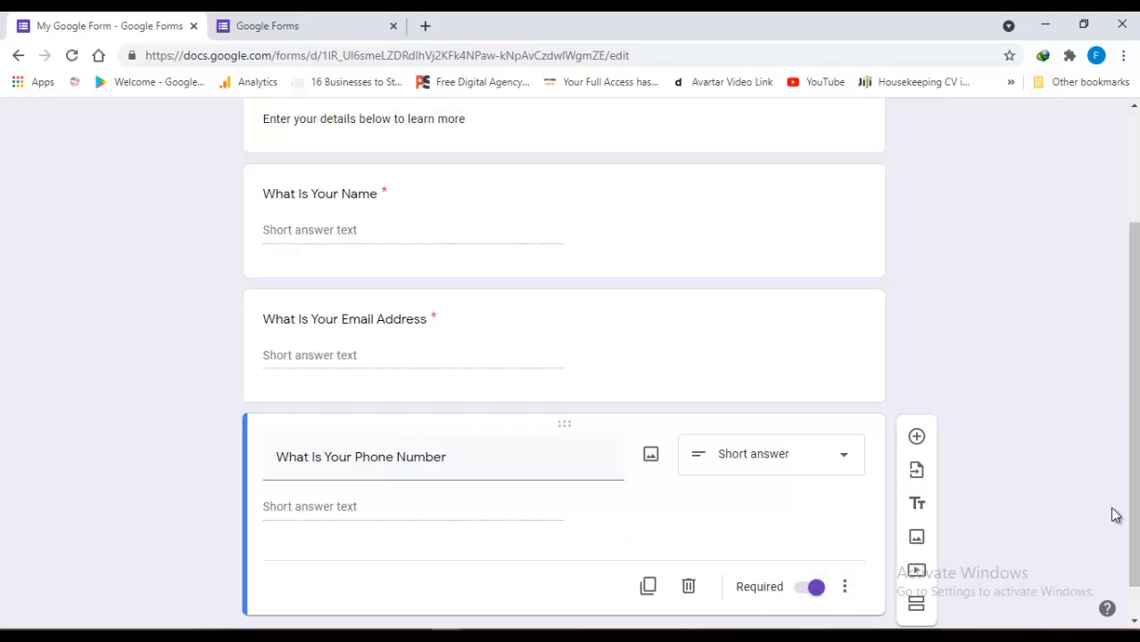
drag(1130, 468, 1133, 329)
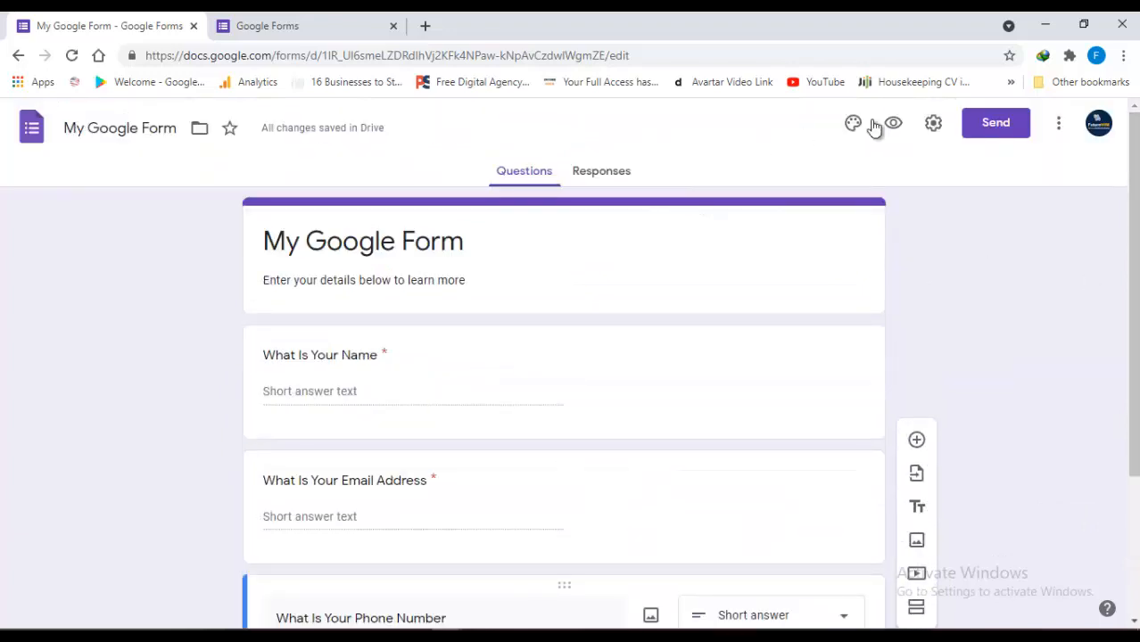
click(933, 126)
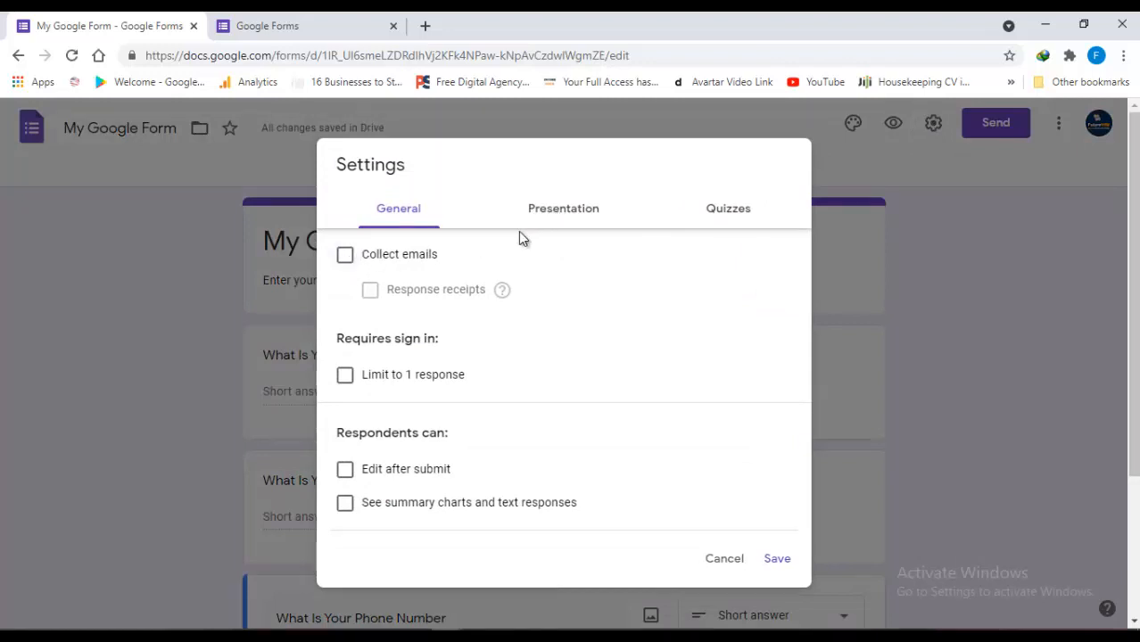
click(562, 217)
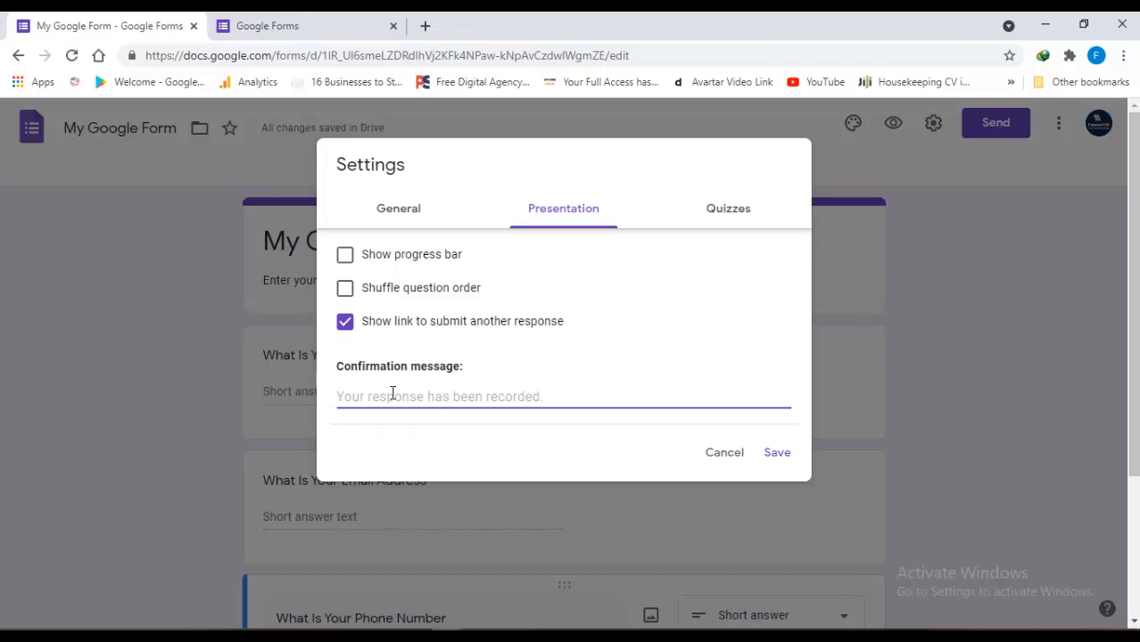
text(Thnak)
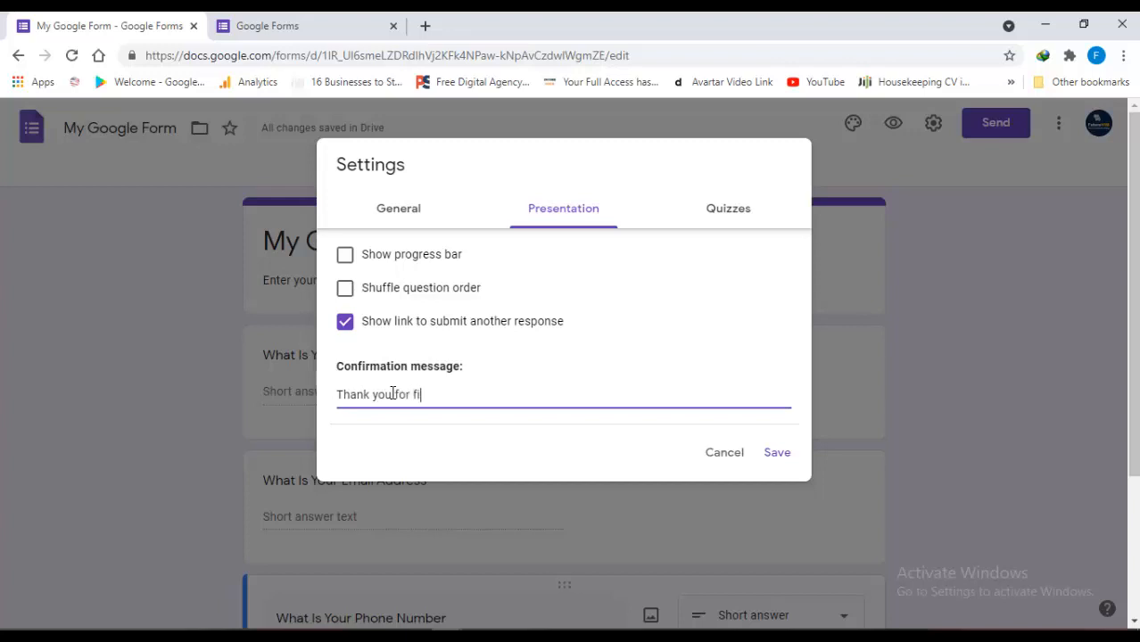
text(ng the form)
key(Return)
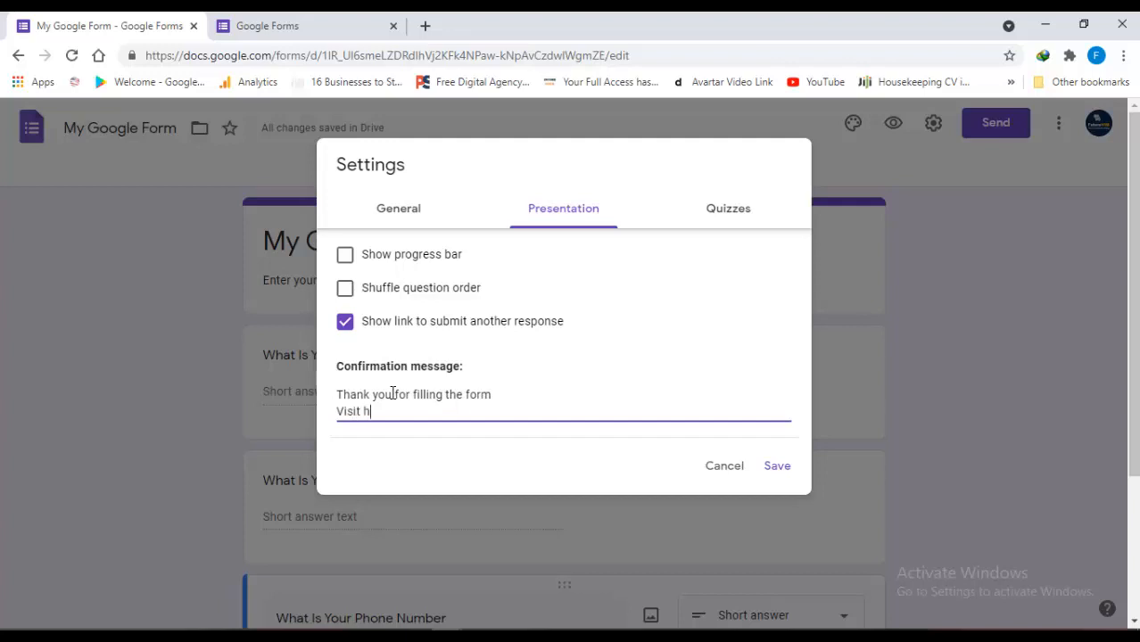
text(to register)
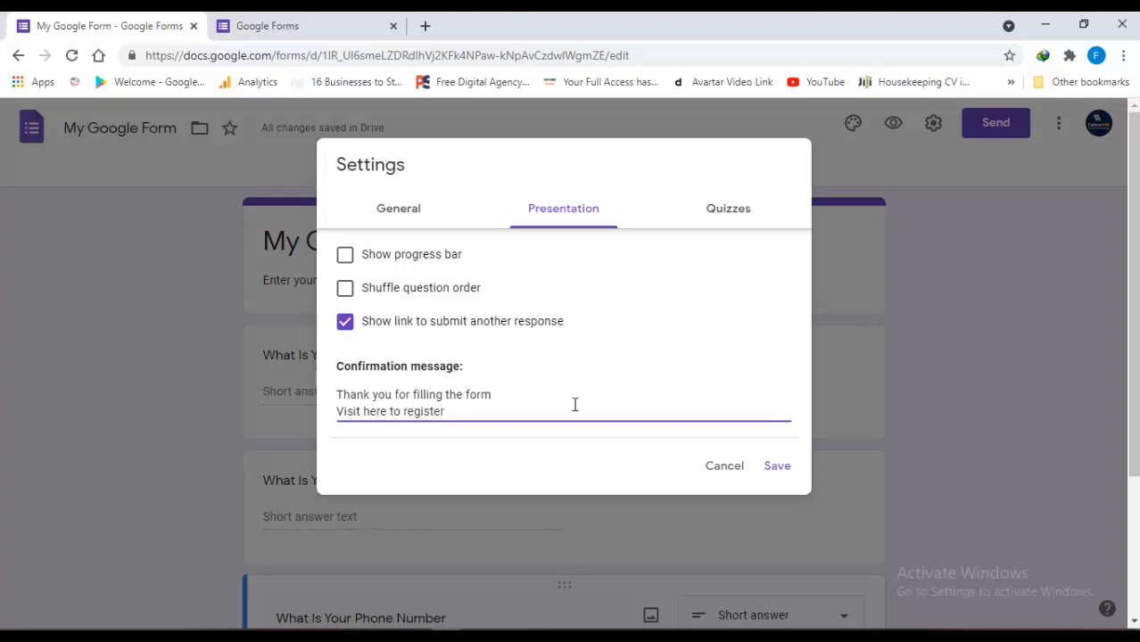
key(Return)
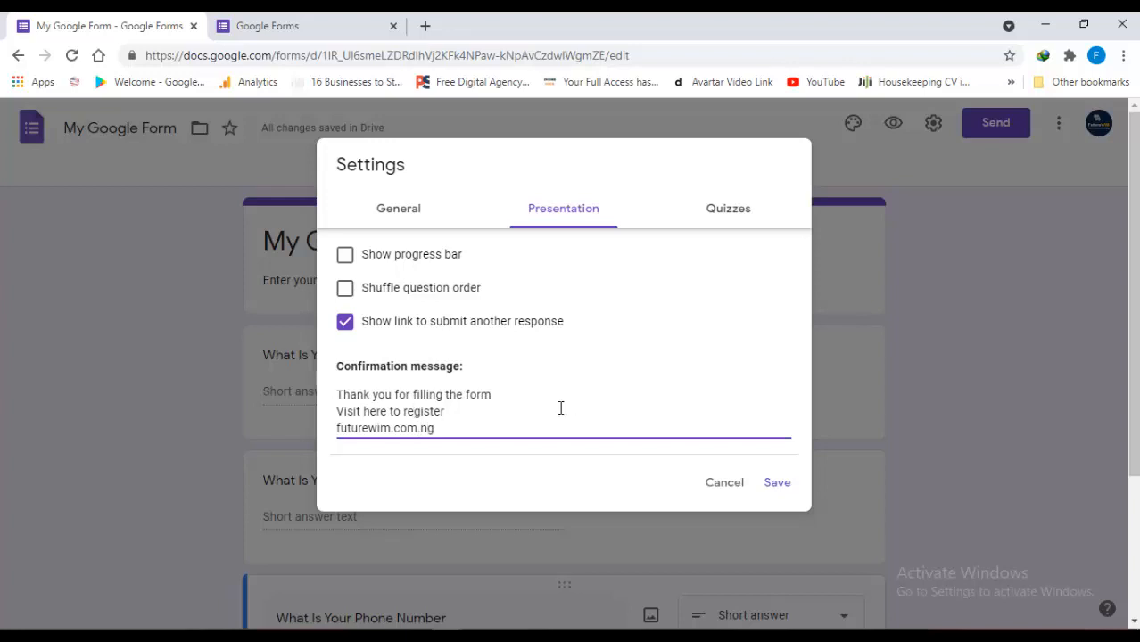
text(https)
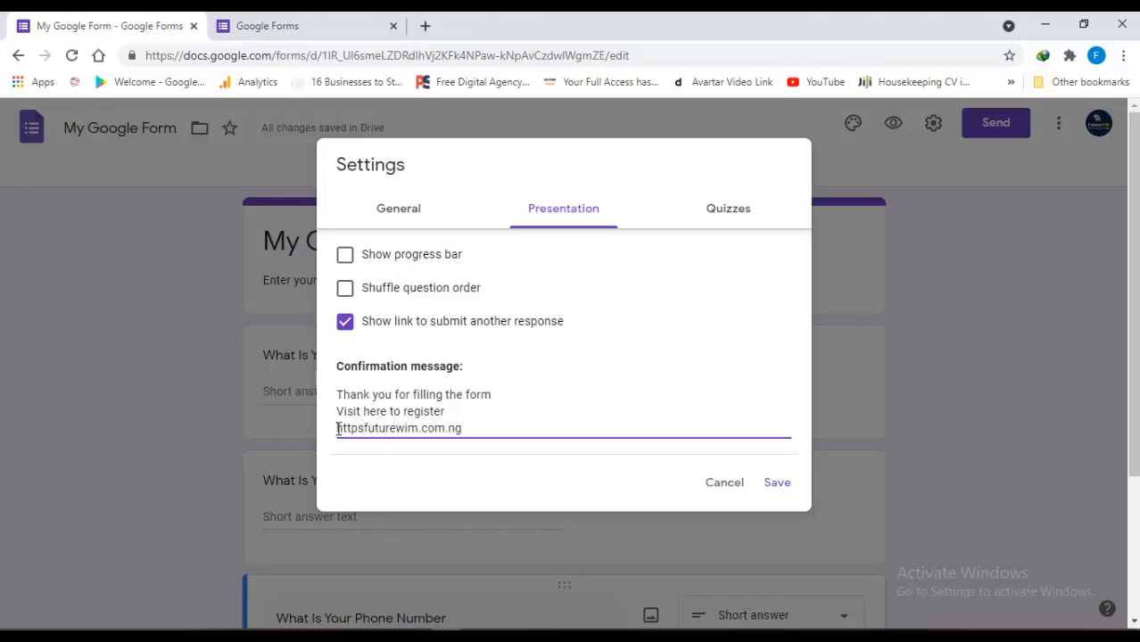
text(://)
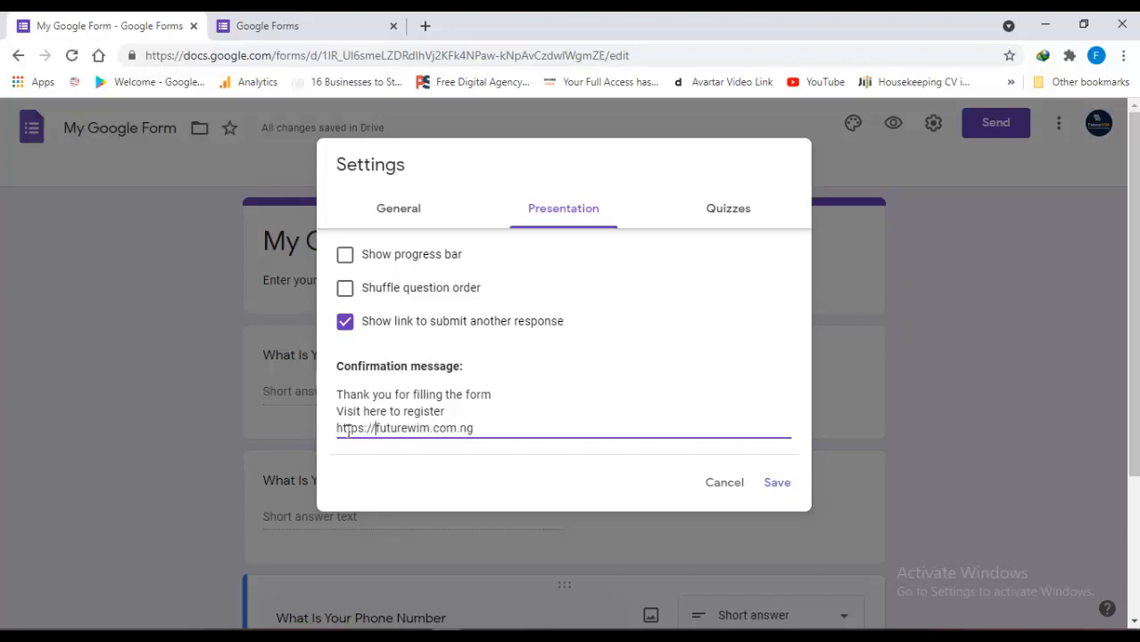
click(563, 412)
click(730, 210)
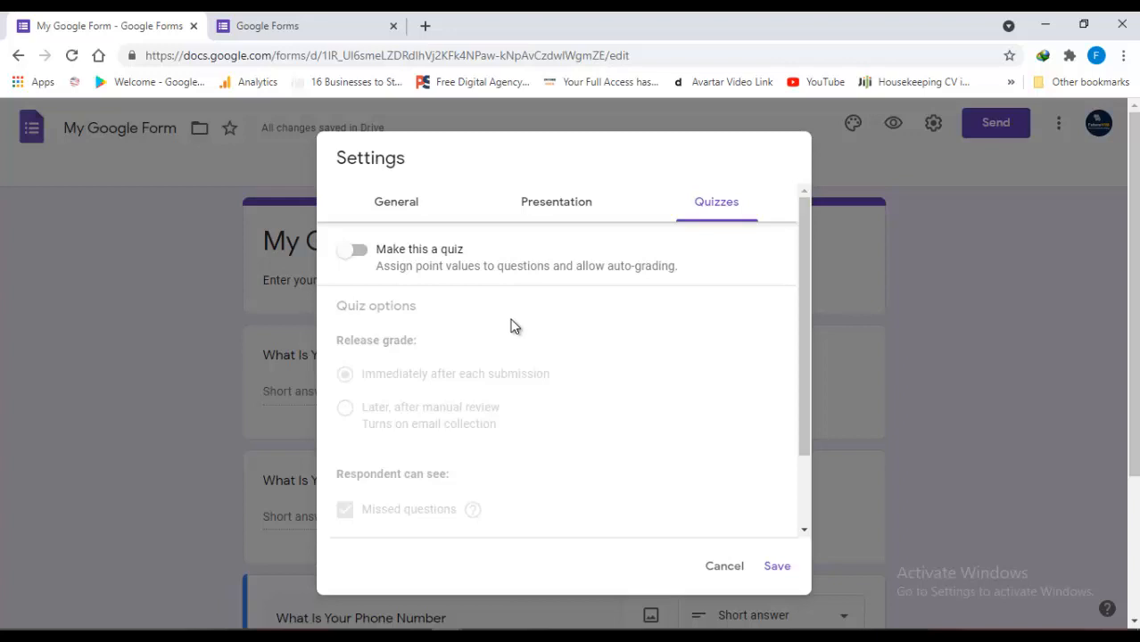
Turn on 'Edit after submit' in the General settings and save
click(556, 205)
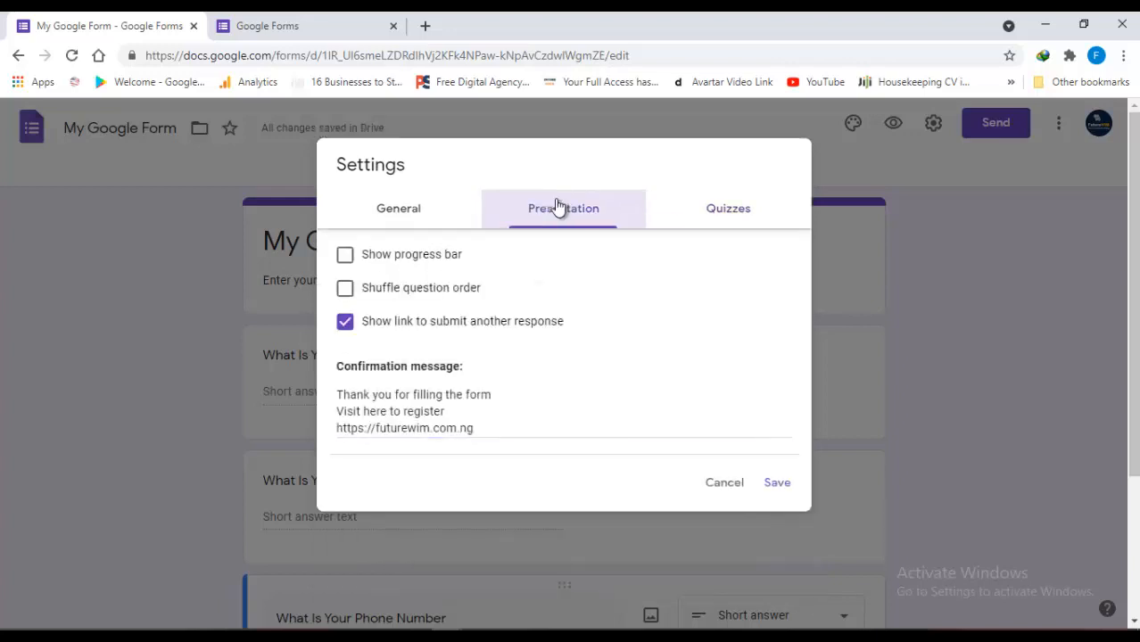
click(425, 207)
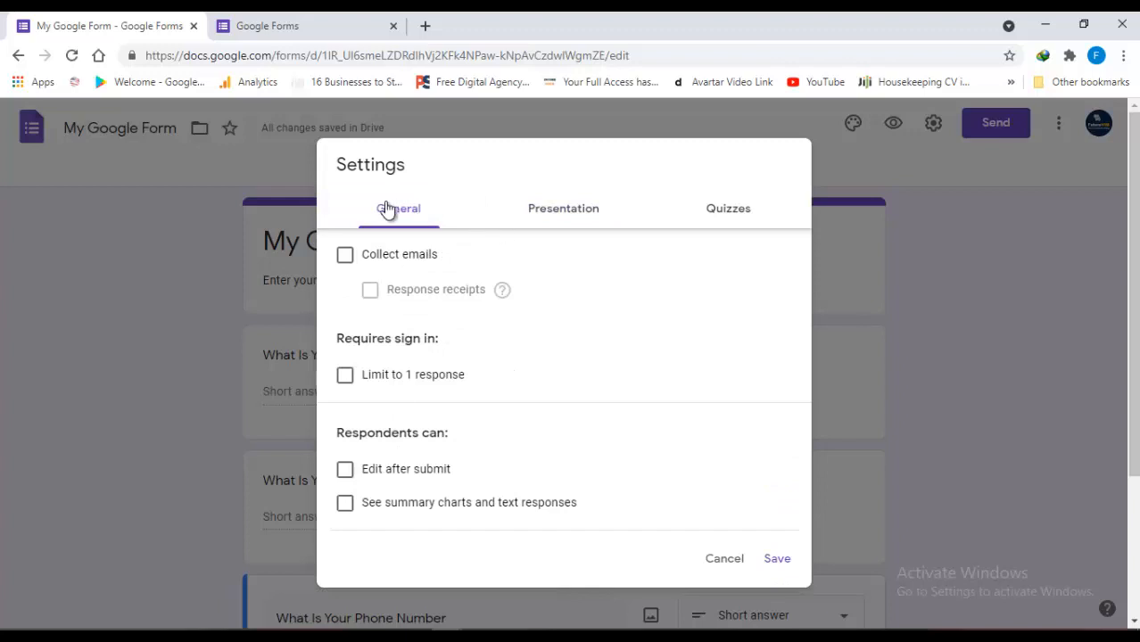
click(578, 212)
click(418, 216)
click(570, 209)
click(402, 224)
click(346, 473)
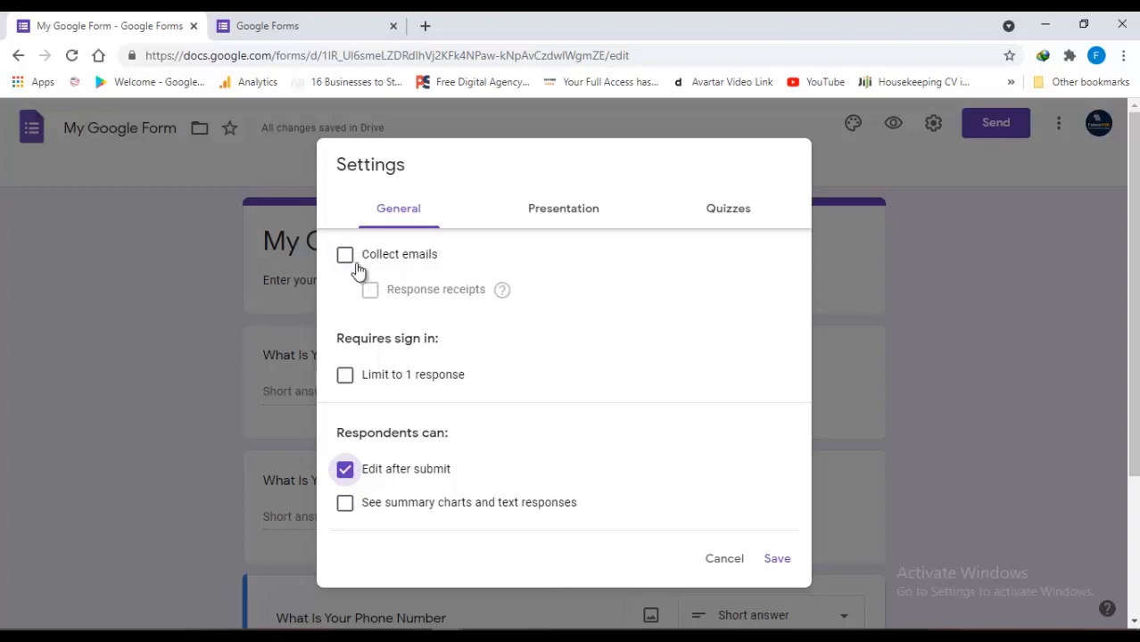
click(772, 558)
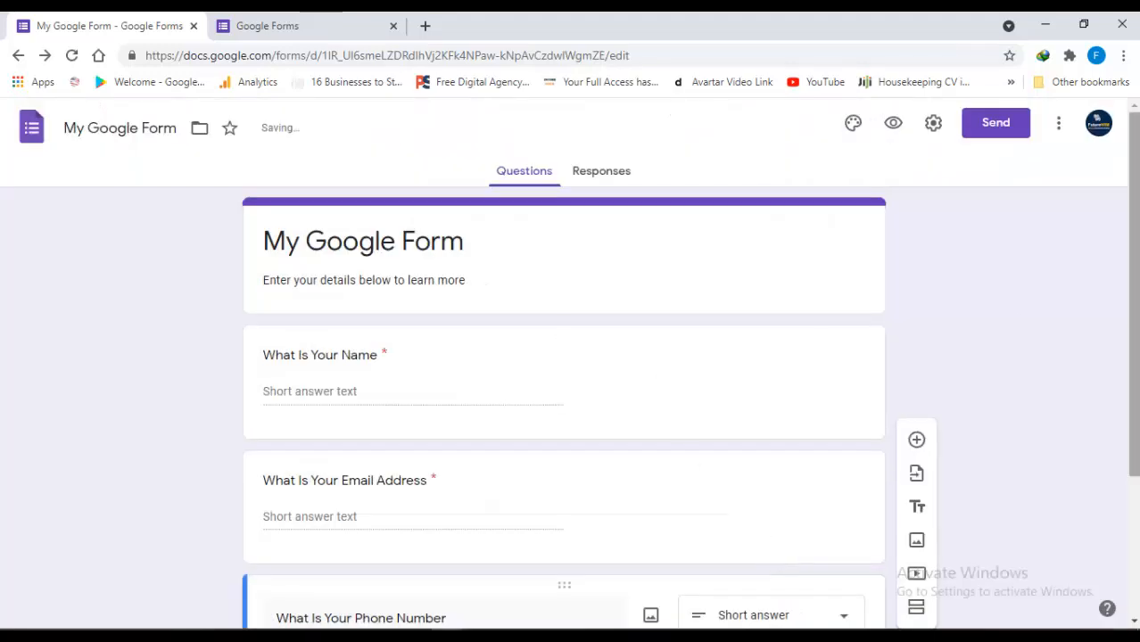
Delete the 'What Is Your Email Address' question
scroll(507, 383, down, 3)
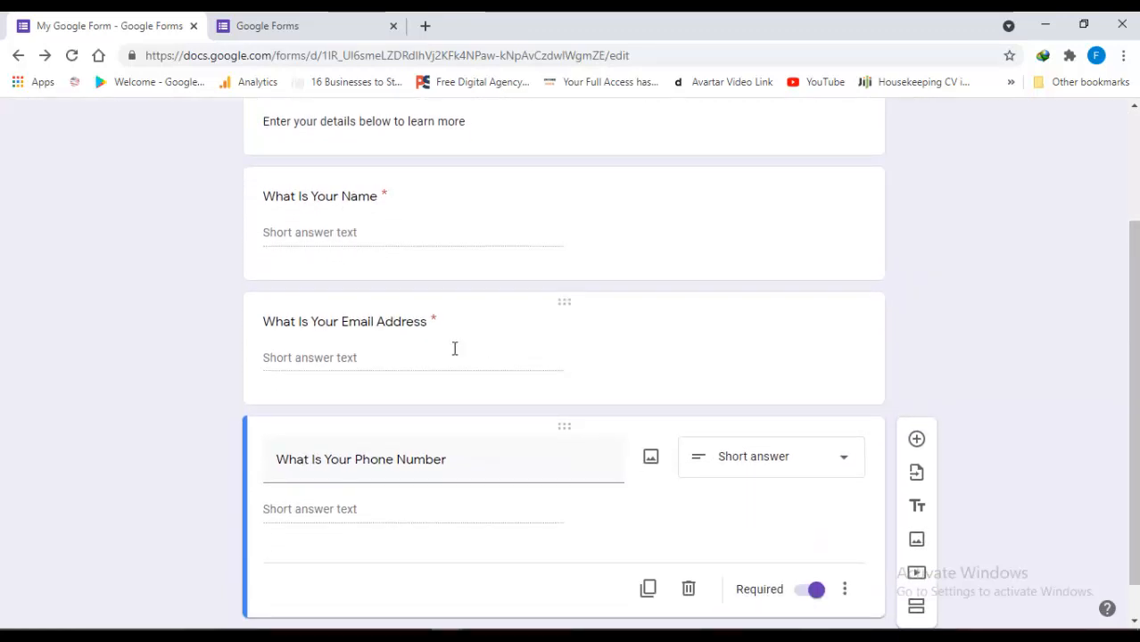
click(454, 349)
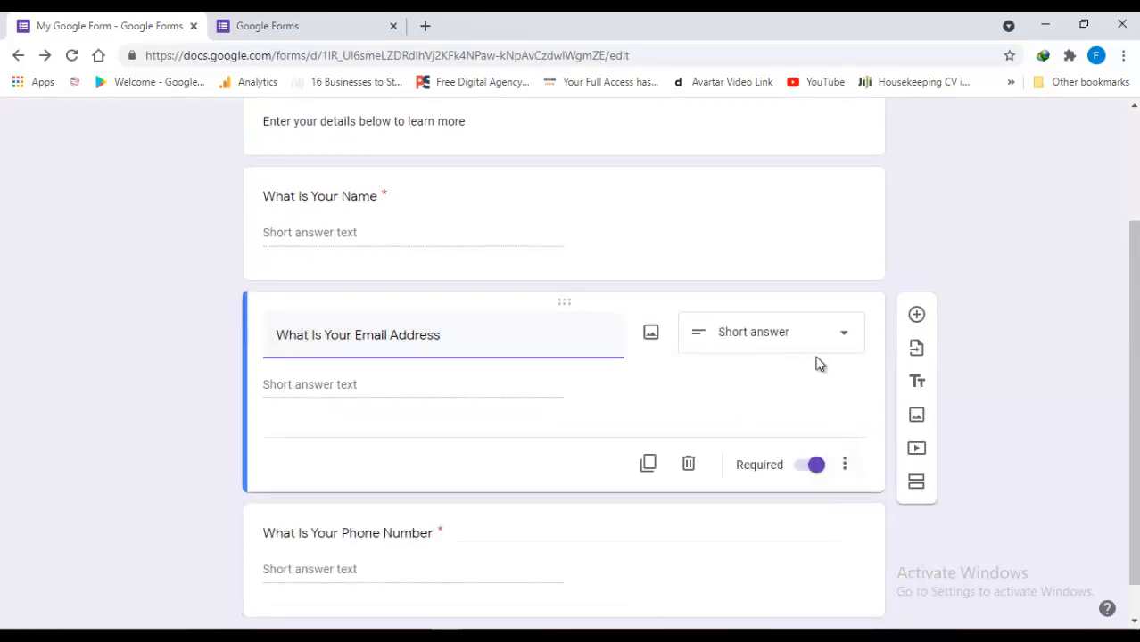
click(689, 465)
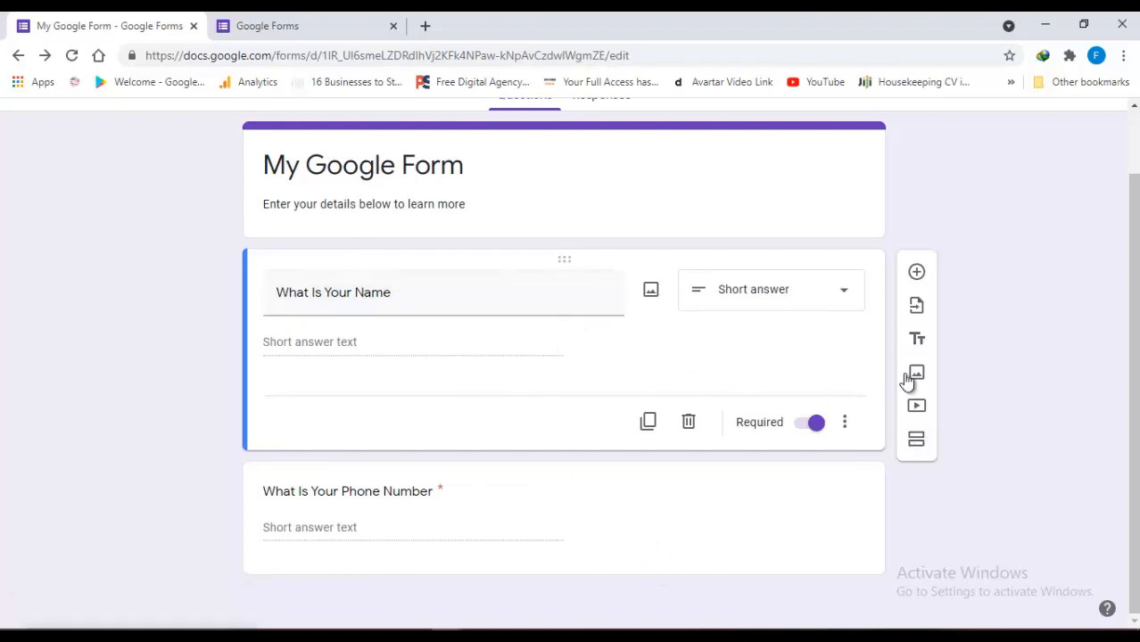
scroll(907, 379, up, 2)
scroll(1079, 499, down, 1)
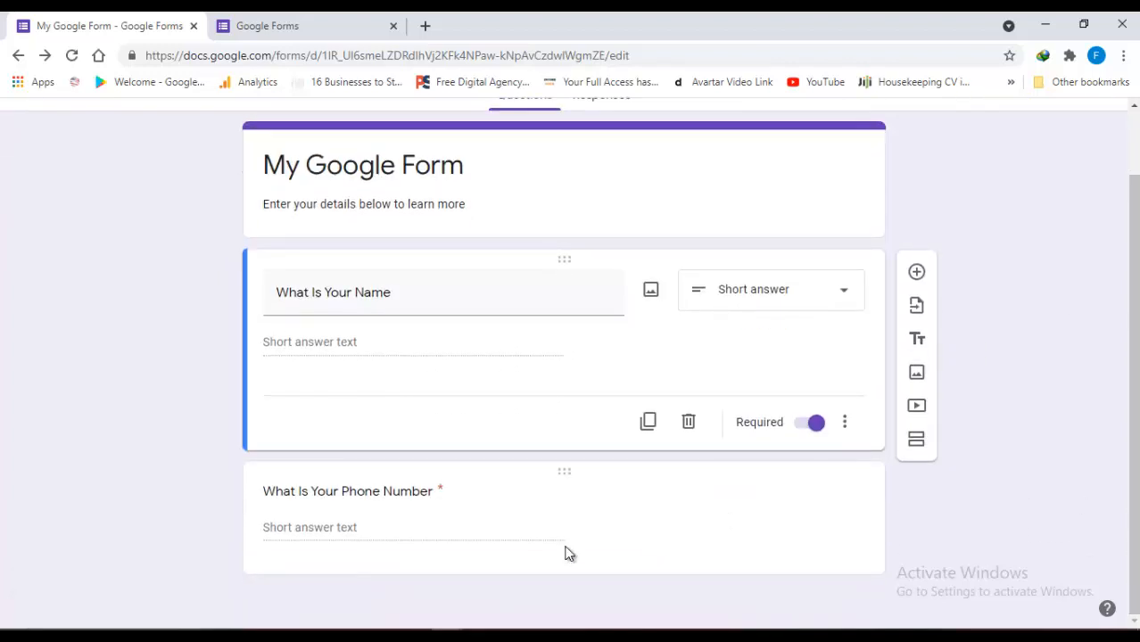
Select the phone number question, then close the Add image window without inserting anything
click(530, 510)
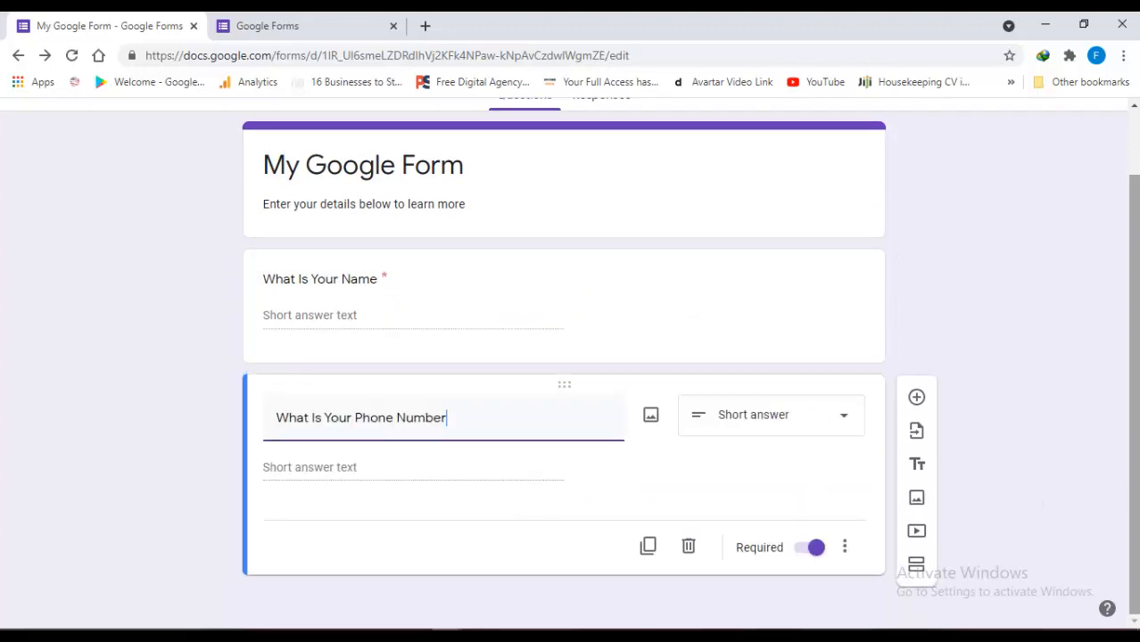
scroll(1136, 390, up, 1)
scroll(1136, 390, down, 1)
click(917, 498)
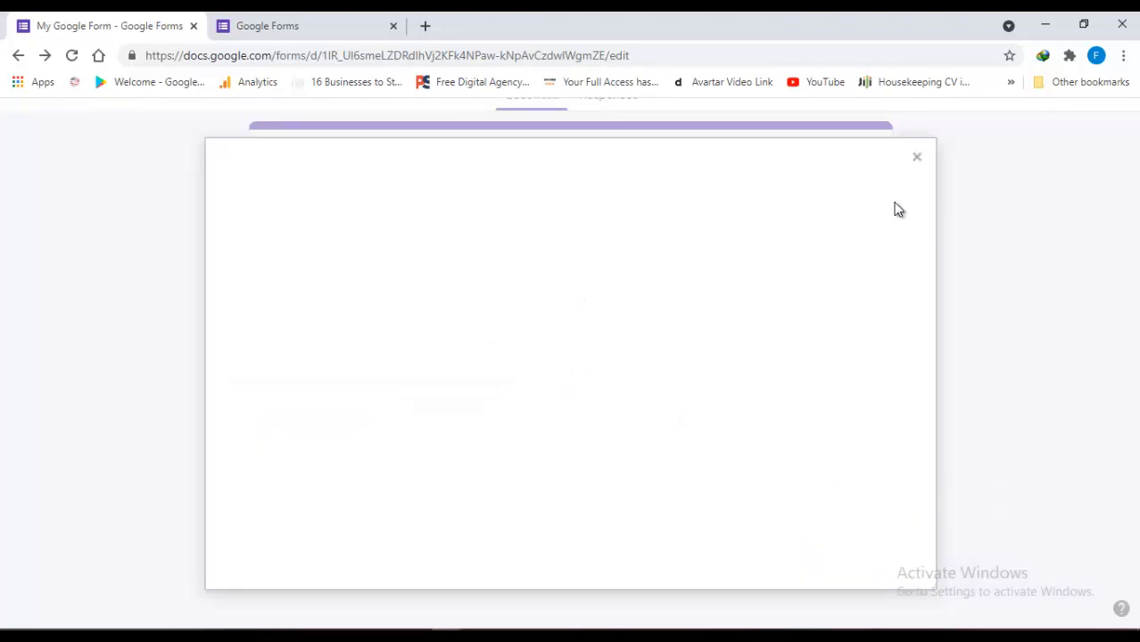
click(917, 159)
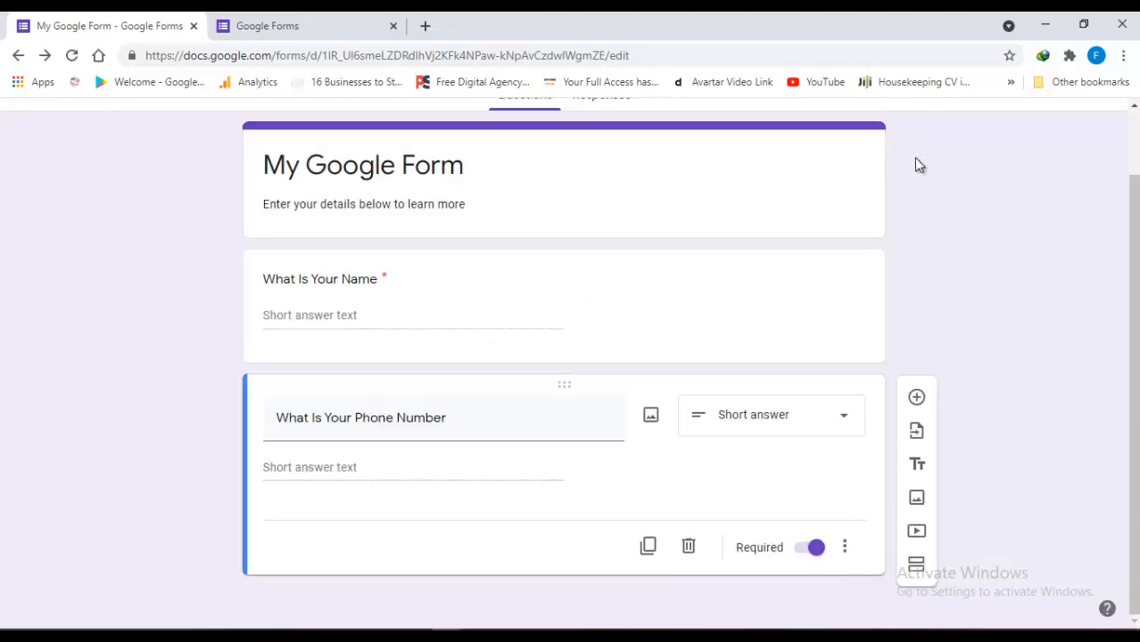
Rename the form title from 'My Google Form' to 'Join The Digital Master Class'
click(338, 170)
triple_click(363, 243)
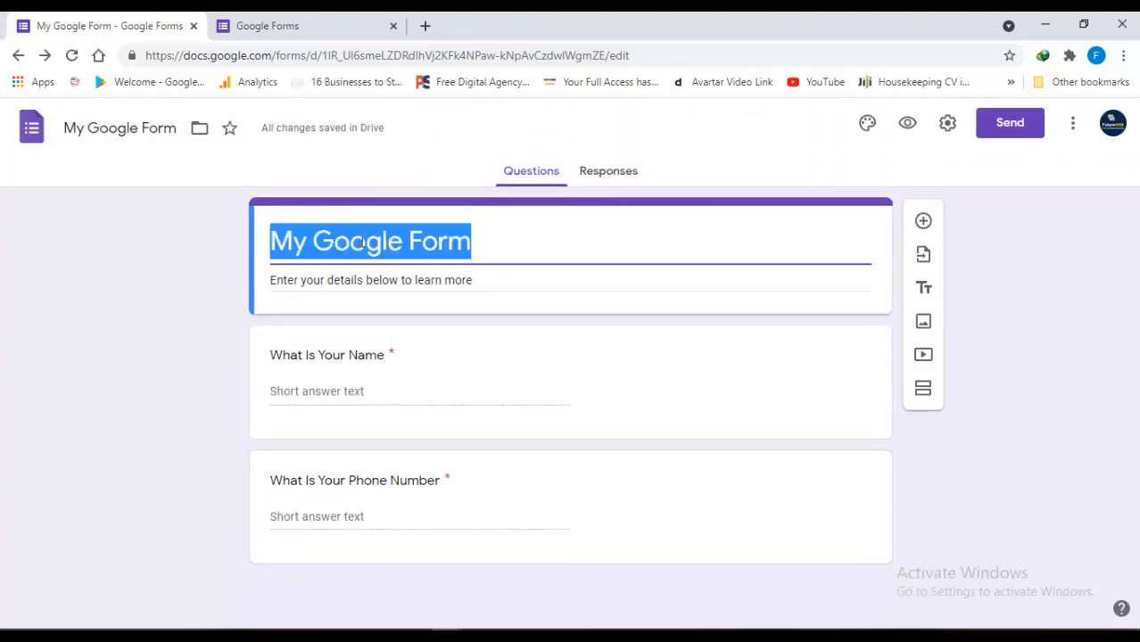
text(Join )
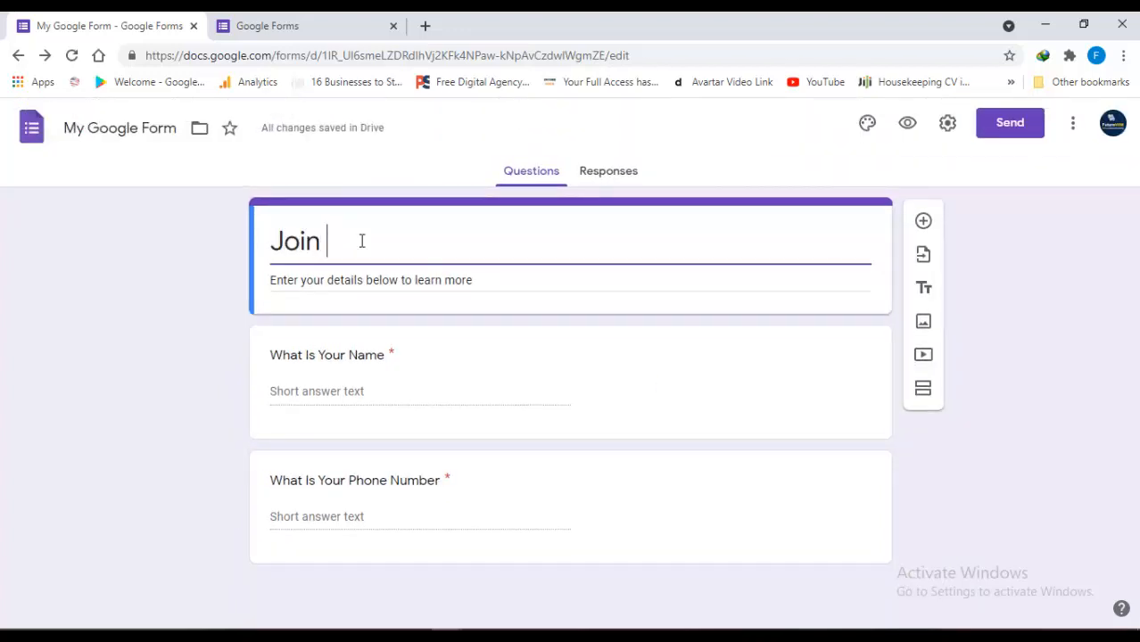
text(The Dig)
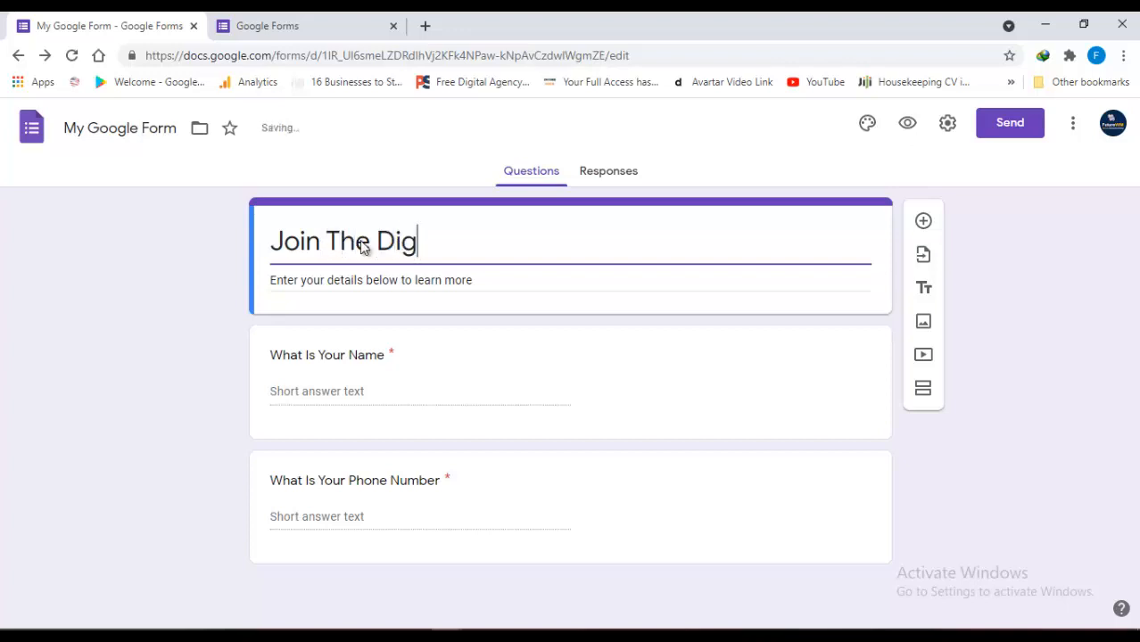
text(ital M)
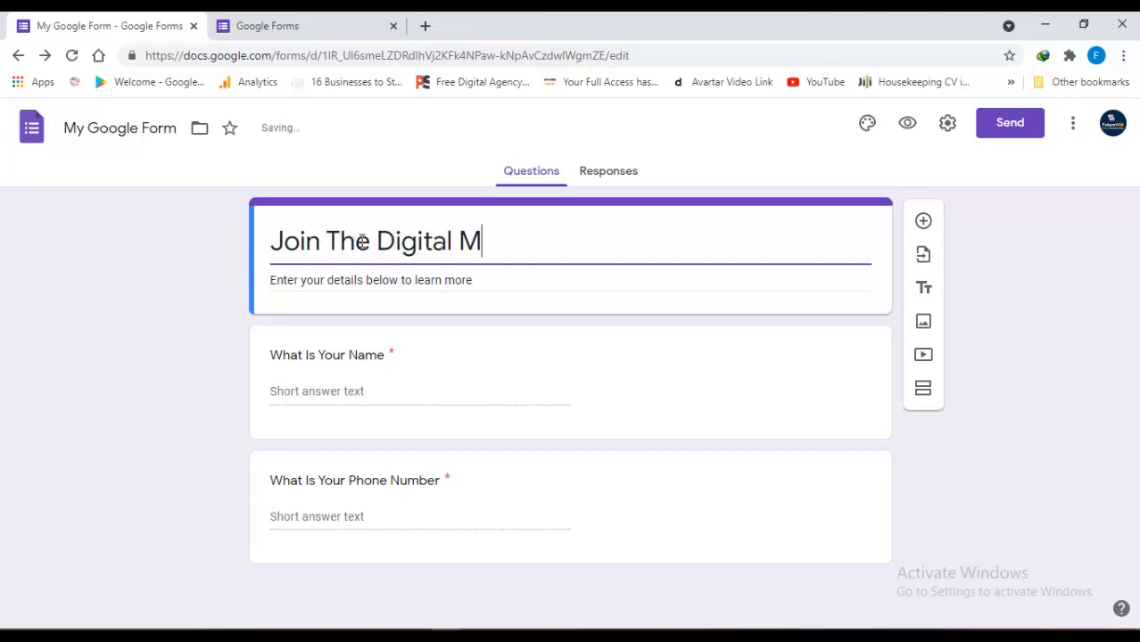
text(aster Cla)
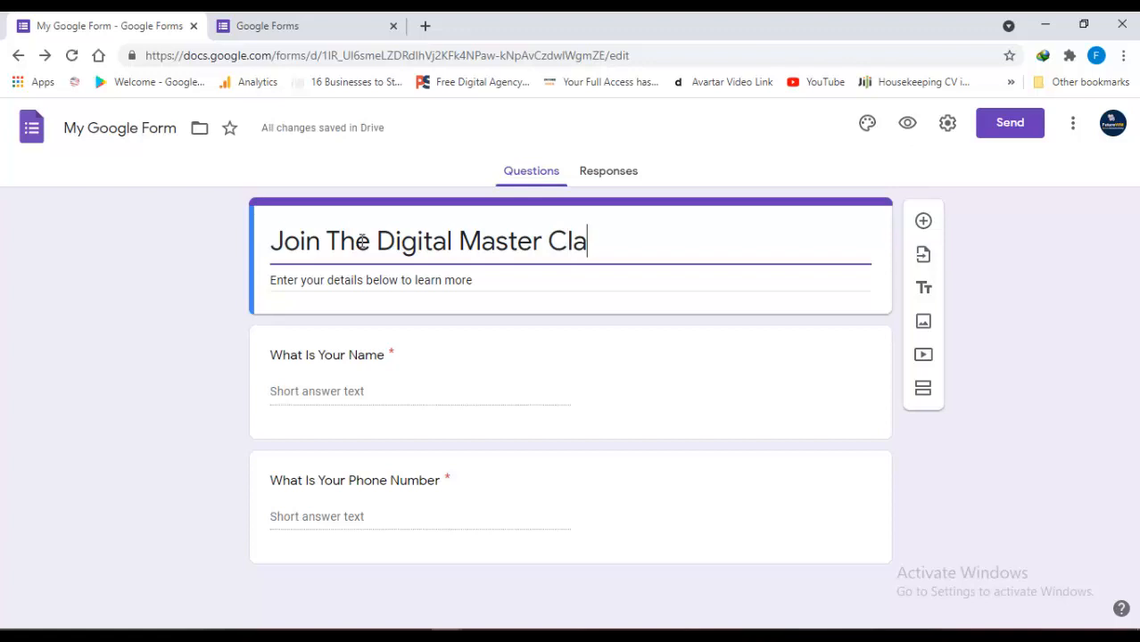
text(ss)
click(362, 241)
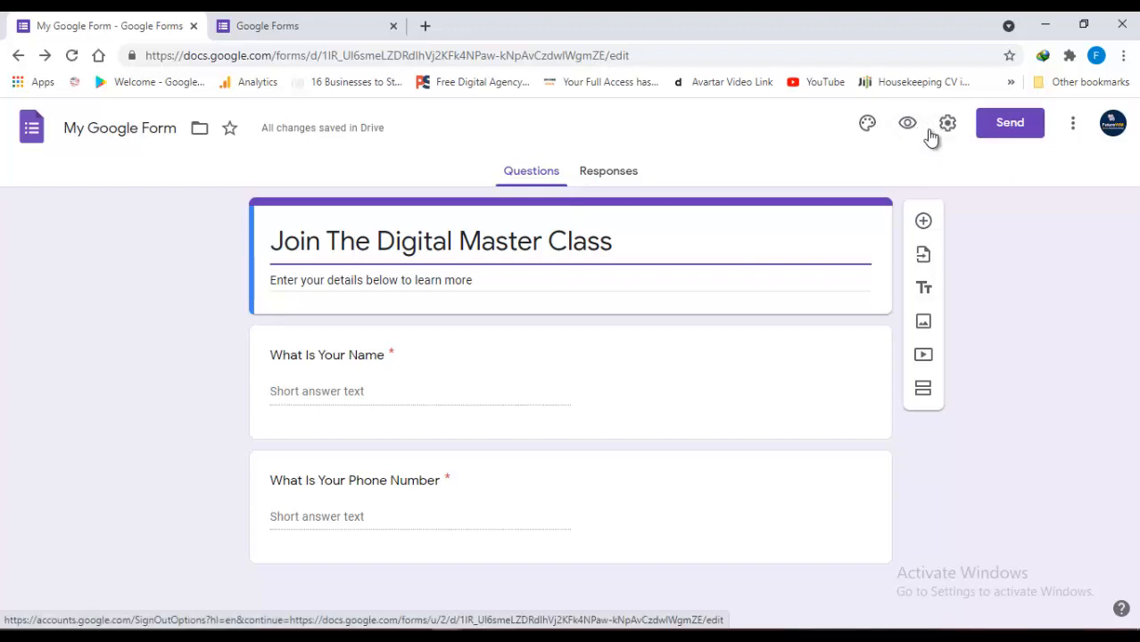
Open the Send form options and look over the form's embed code
click(1003, 121)
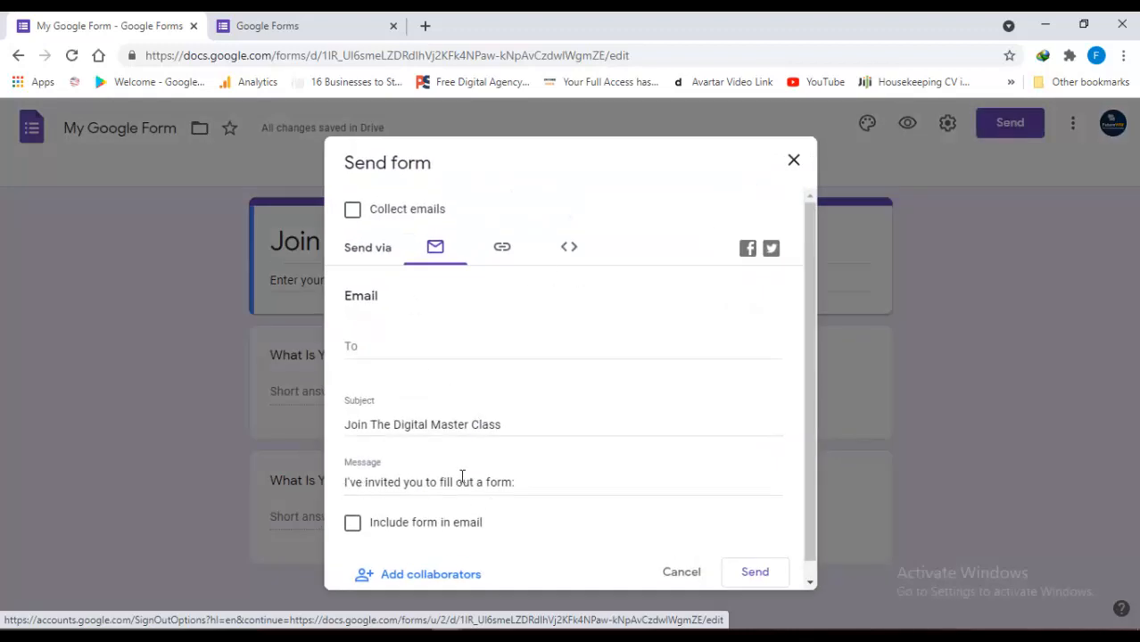
click(502, 250)
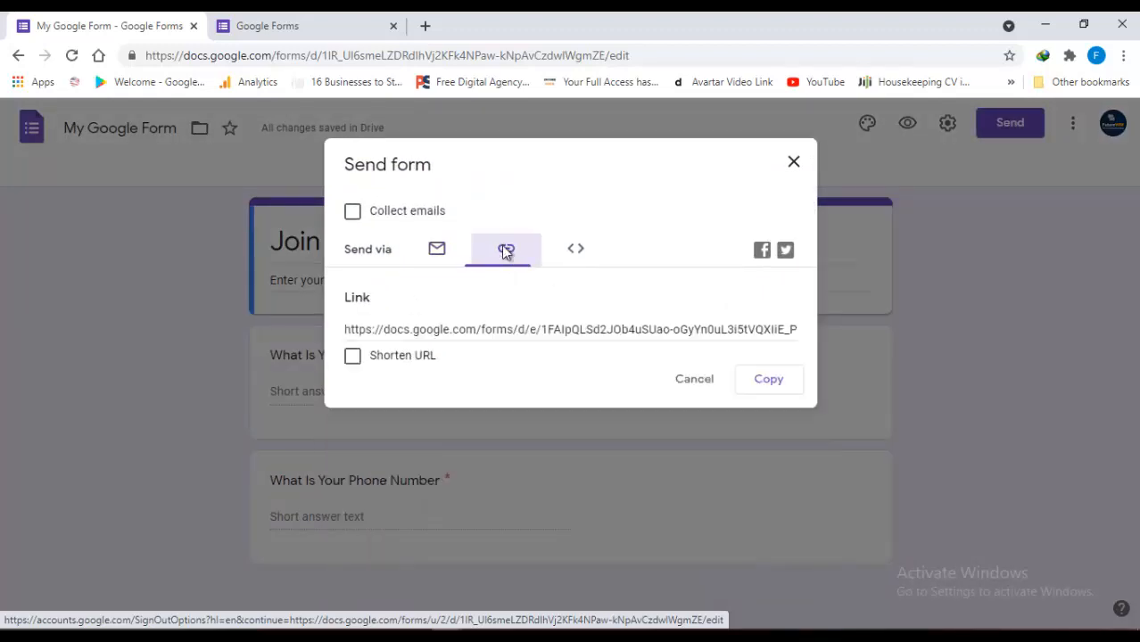
click(575, 252)
click(464, 331)
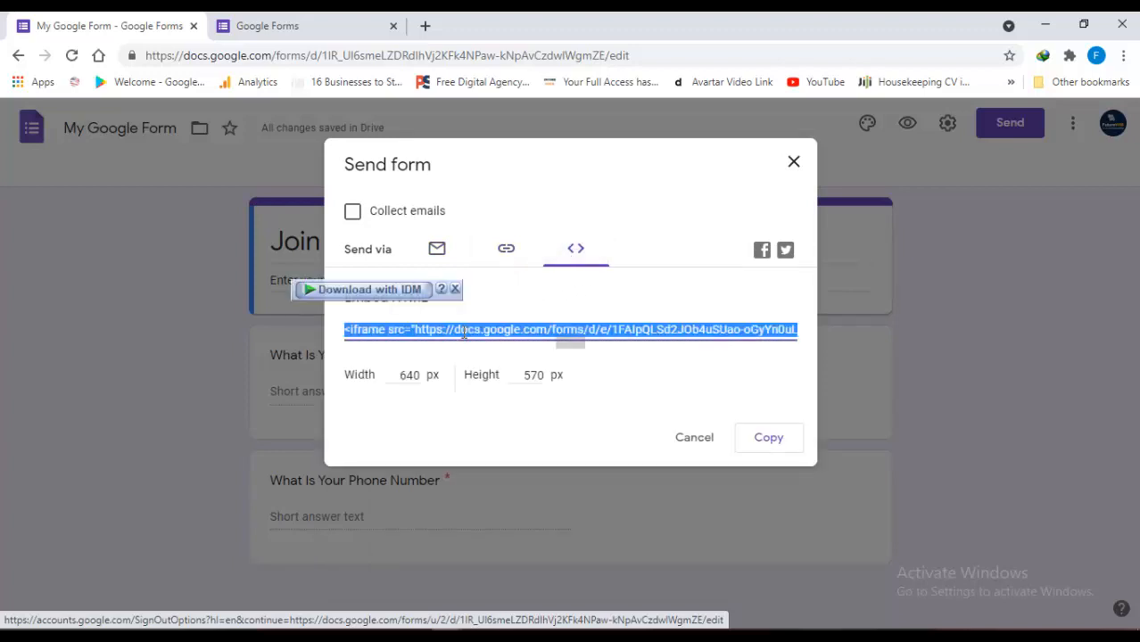
scroll(464, 333, right, 1)
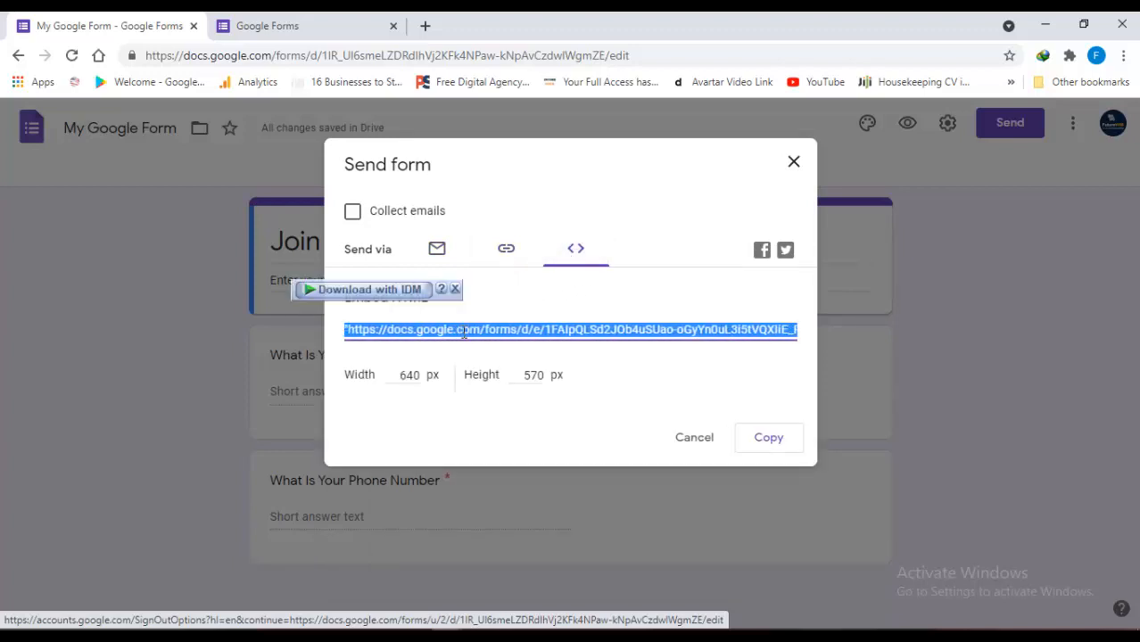
scroll(463, 332, left, 2)
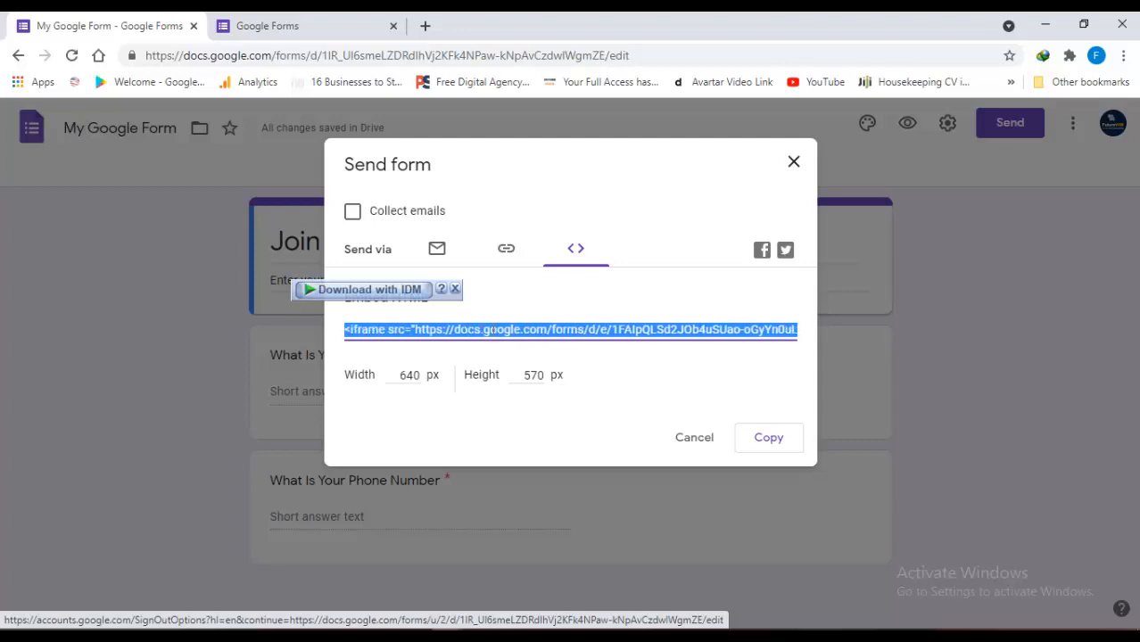
Copy the shortened form link, then cancel the dialog without sending
click(506, 250)
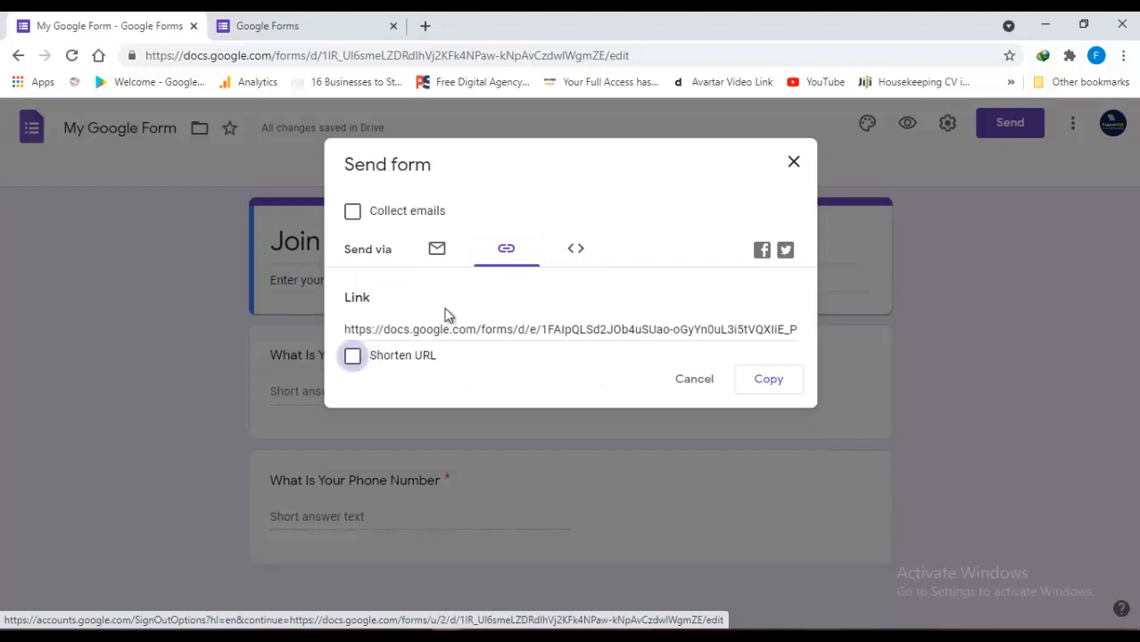
click(470, 330)
scroll(470, 330, right, 3)
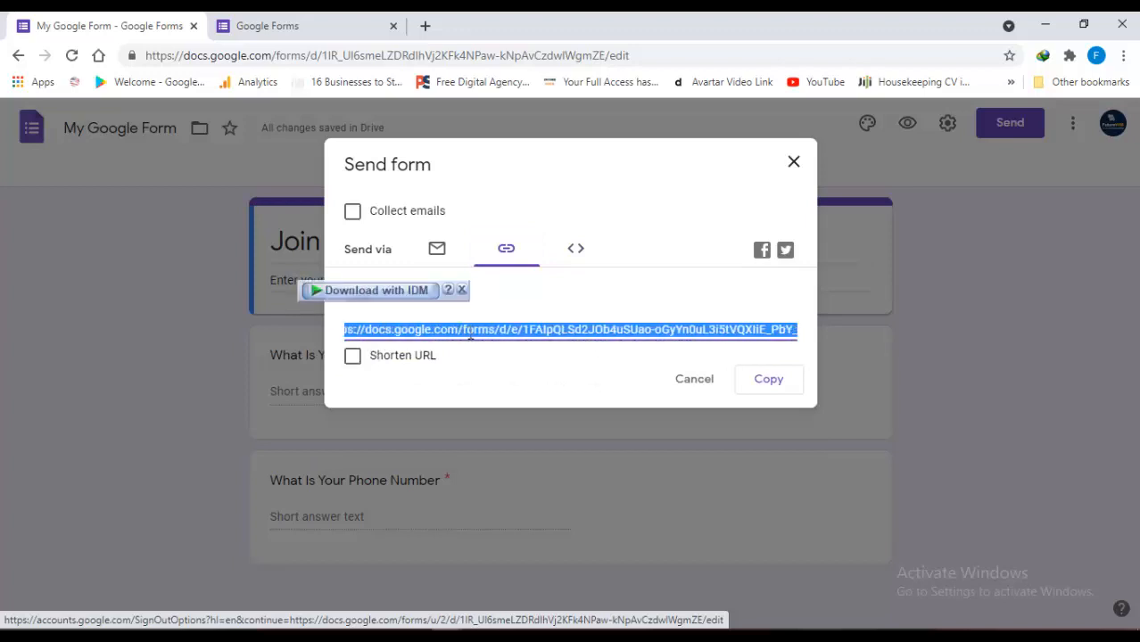
scroll(470, 332, right, 1)
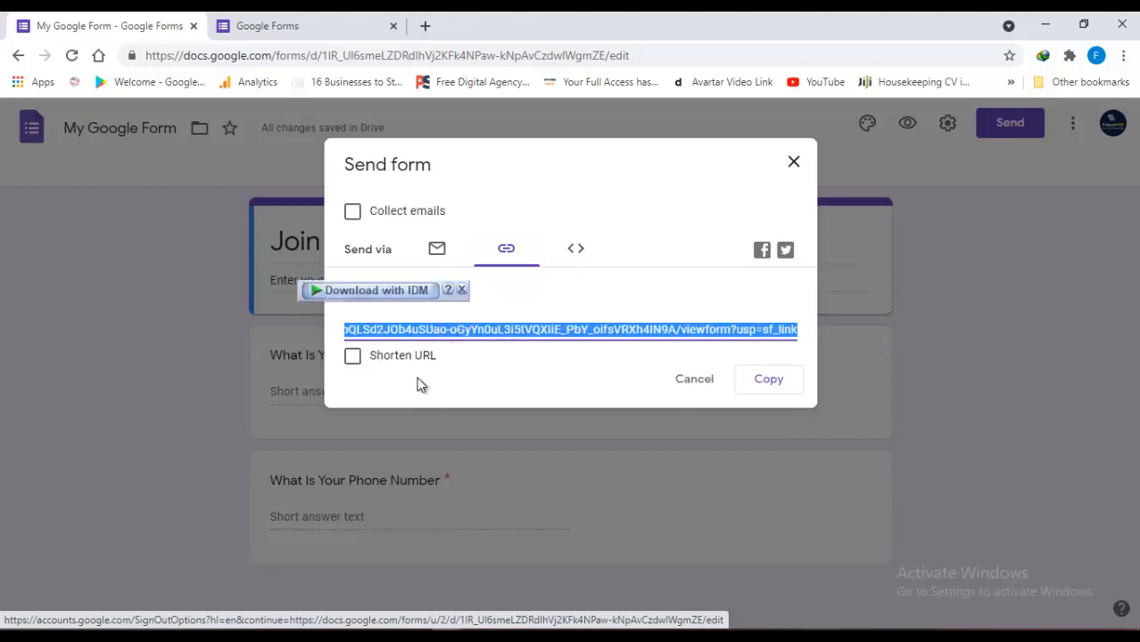
click(353, 360)
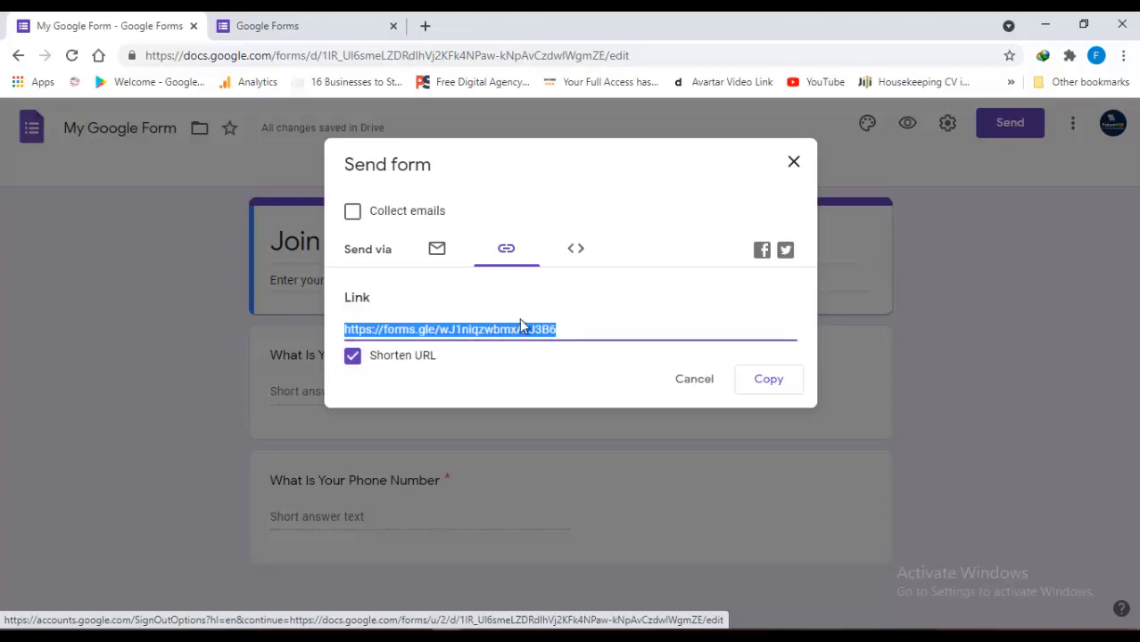
click(772, 382)
click(697, 385)
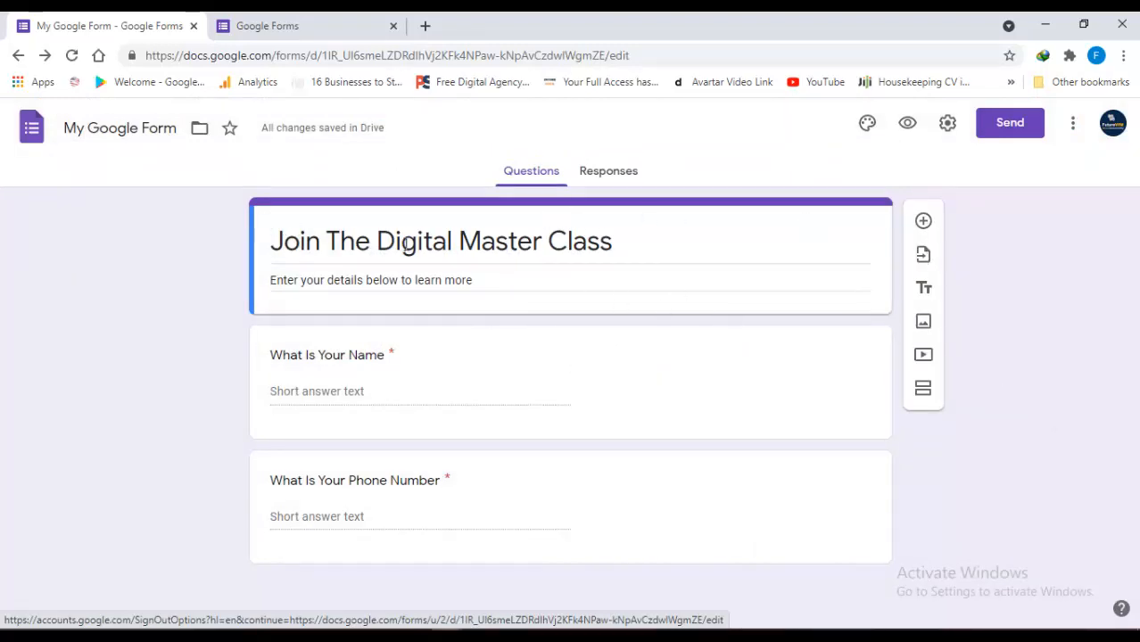
Rename the form to 'Digital Income' and insert 'Income' before 'Master' in the title
double_click(148, 125)
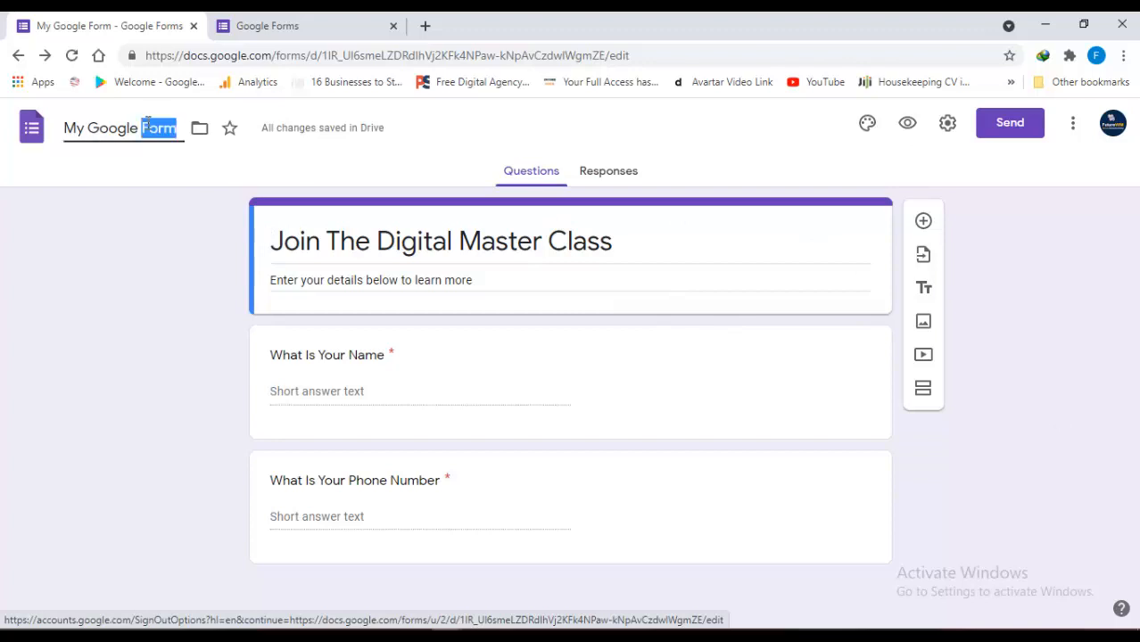
key(ctrl+a)
text(Dig)
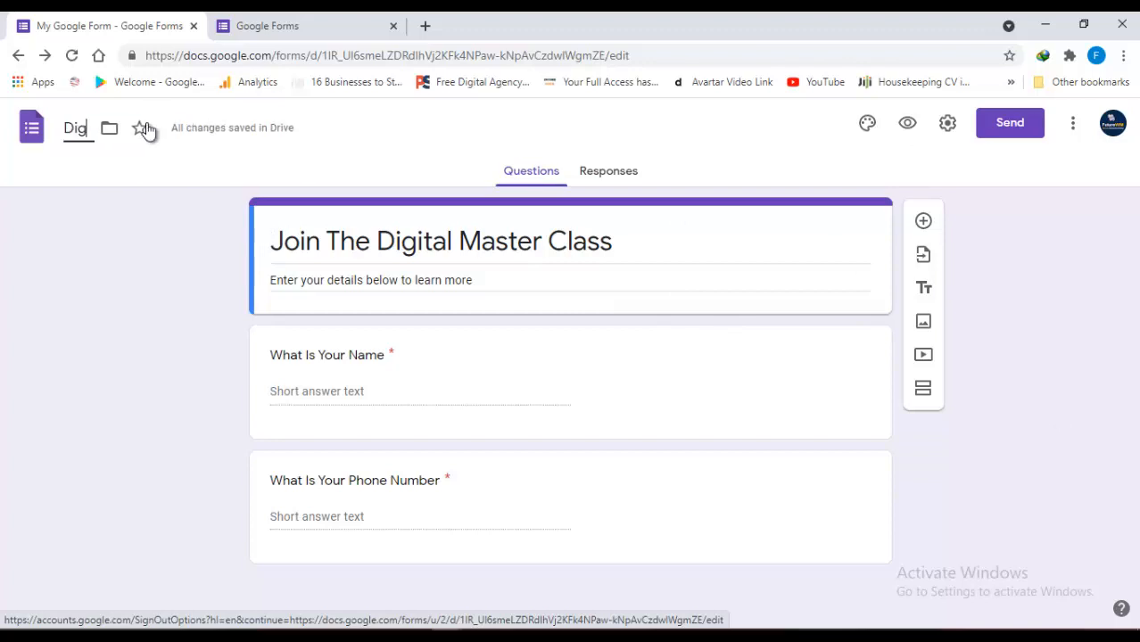
text(ital Income)
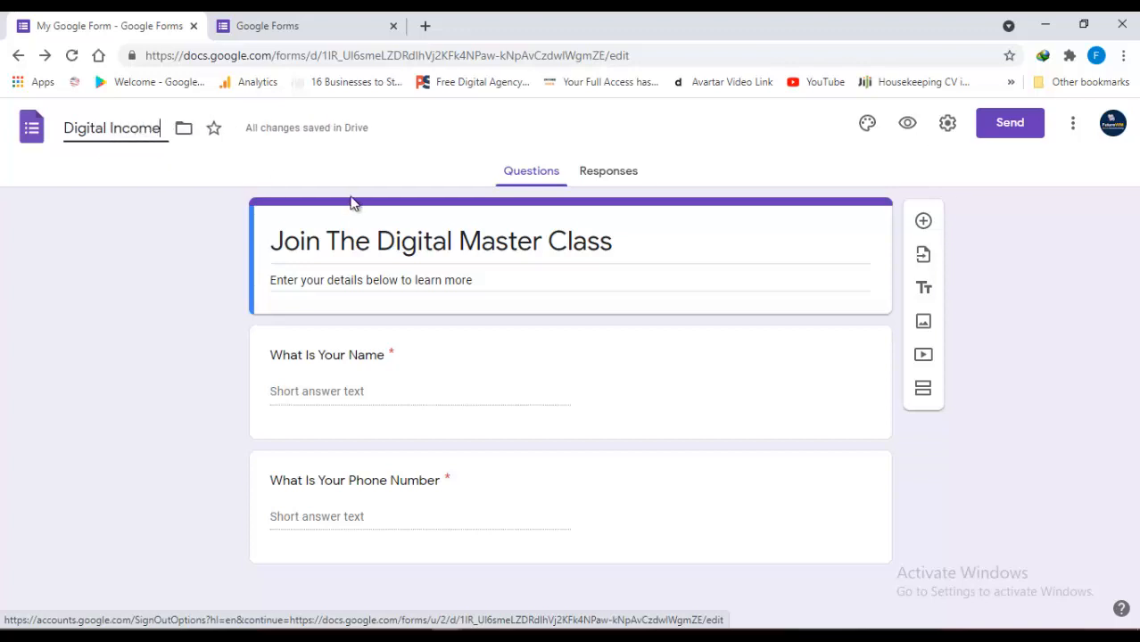
click(411, 229)
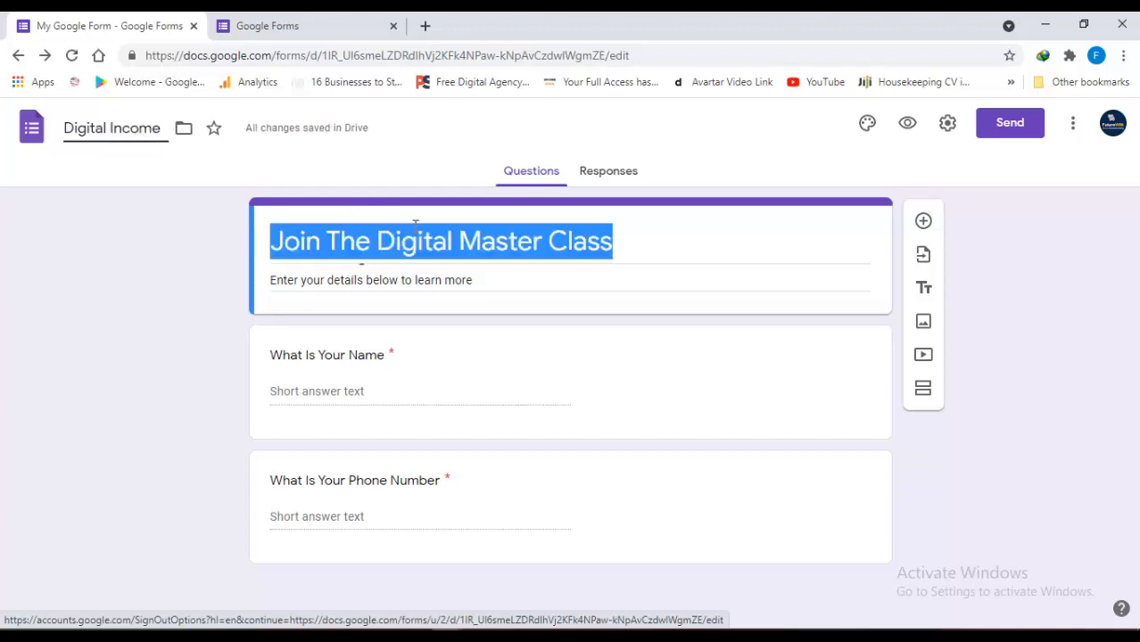
click(460, 241)
text(Income)
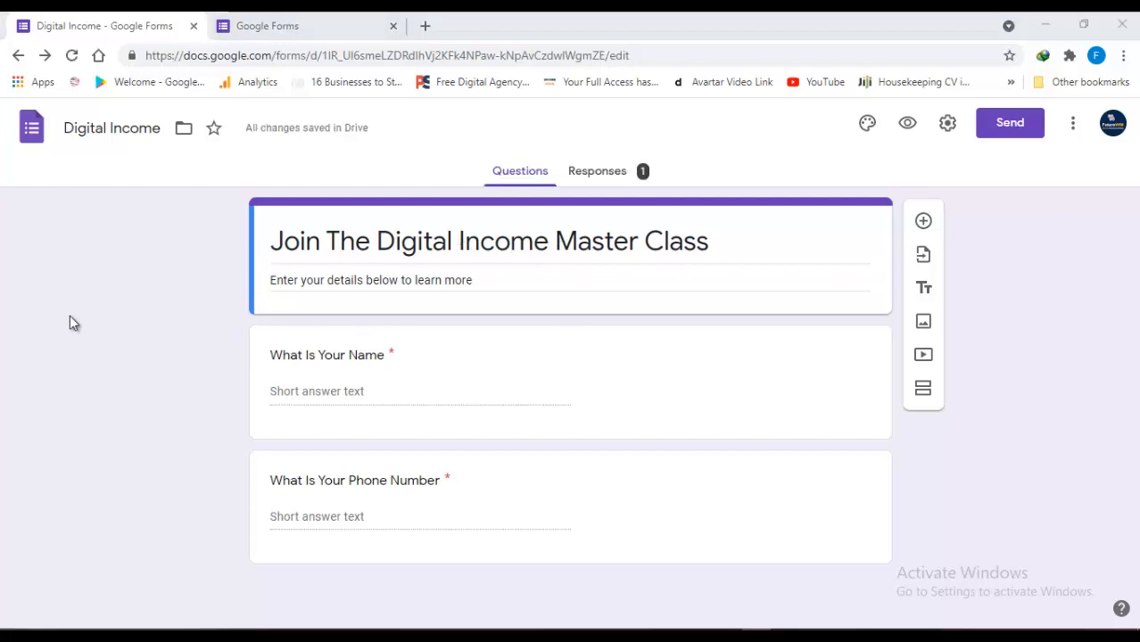
Open Chrome DevTools with a phone-sized preview of the form
right_click(1033, 445)
key(Escape)
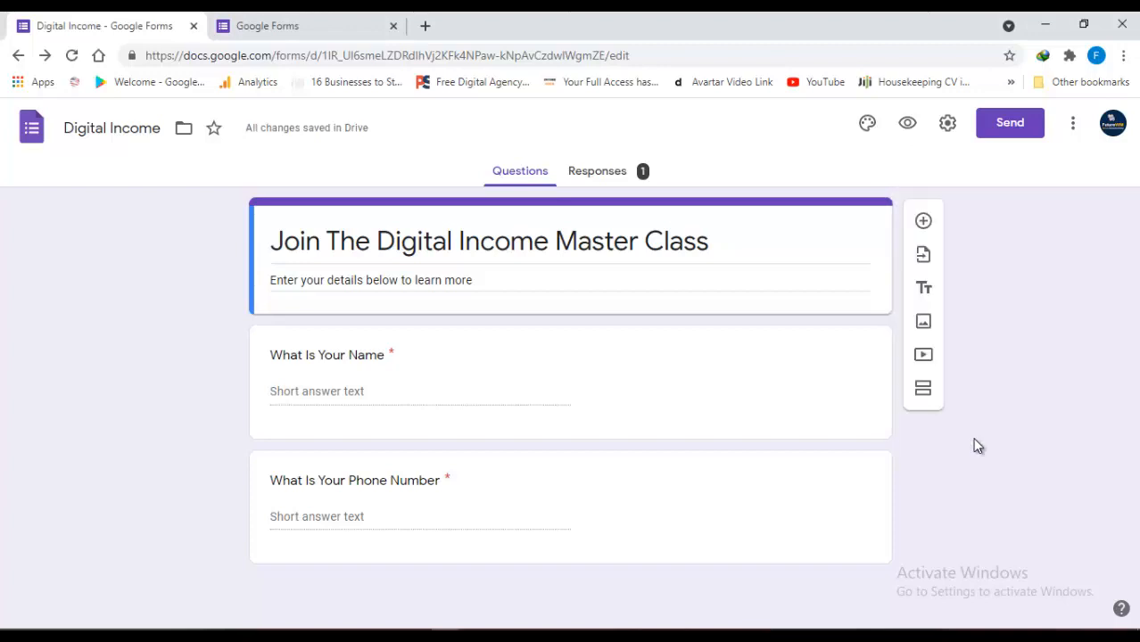
key(ctrl+shift+c)
Inspect the form in the phone preview, panning across the title and questions
click(683, 259)
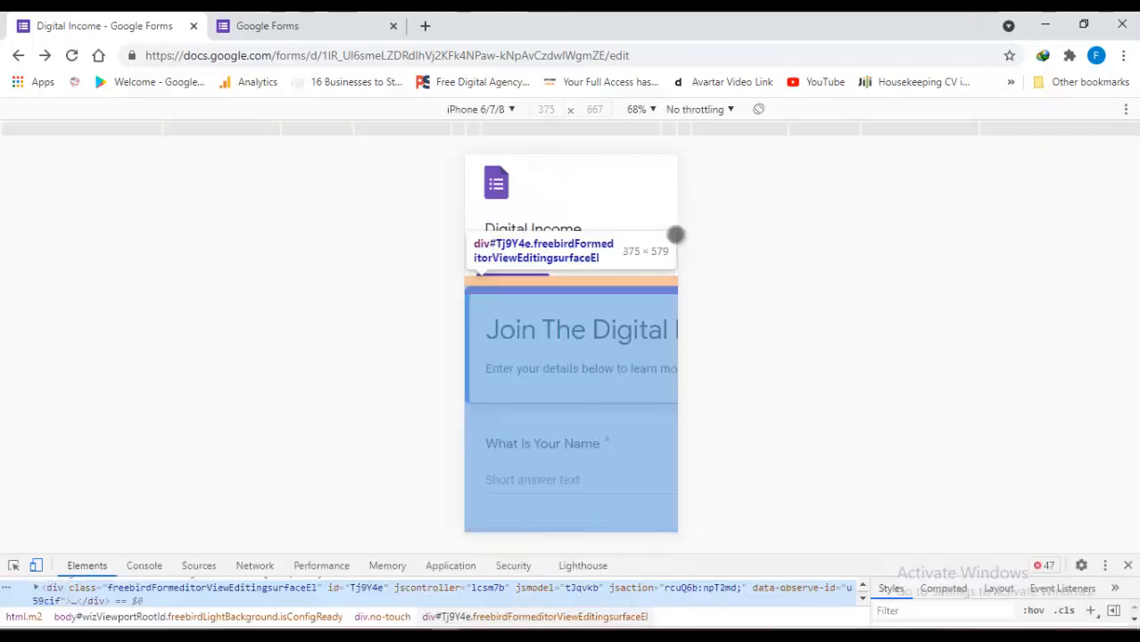
drag(667, 331, 626, 172)
drag(630, 412, 574, 520)
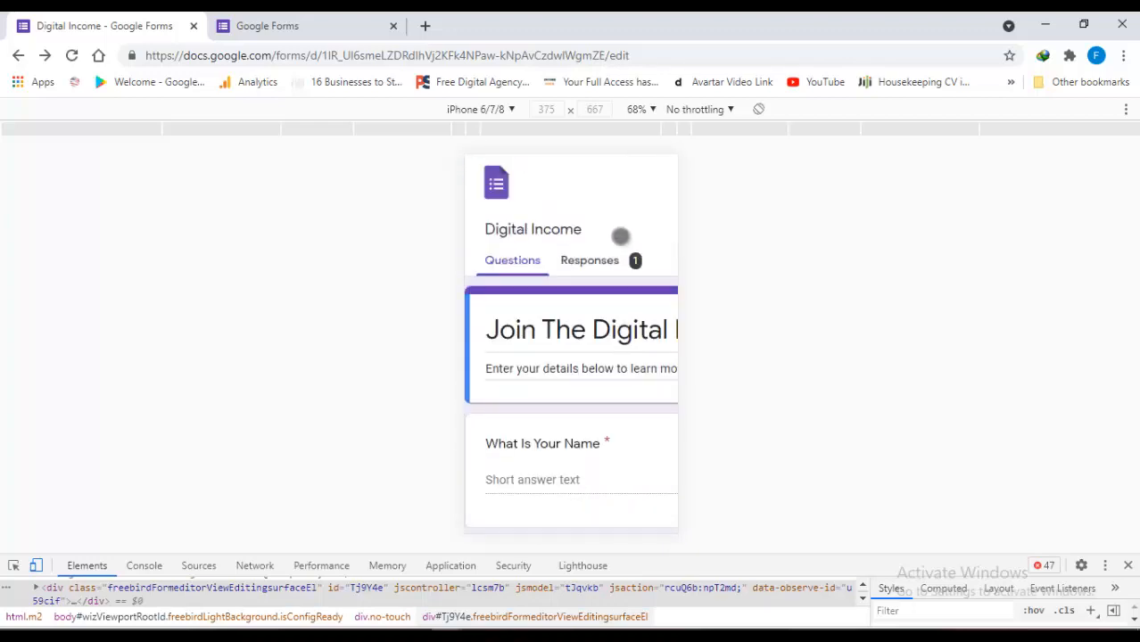
drag(618, 234, 423, 250)
drag(641, 241, 819, 277)
drag(669, 259, 451, 267)
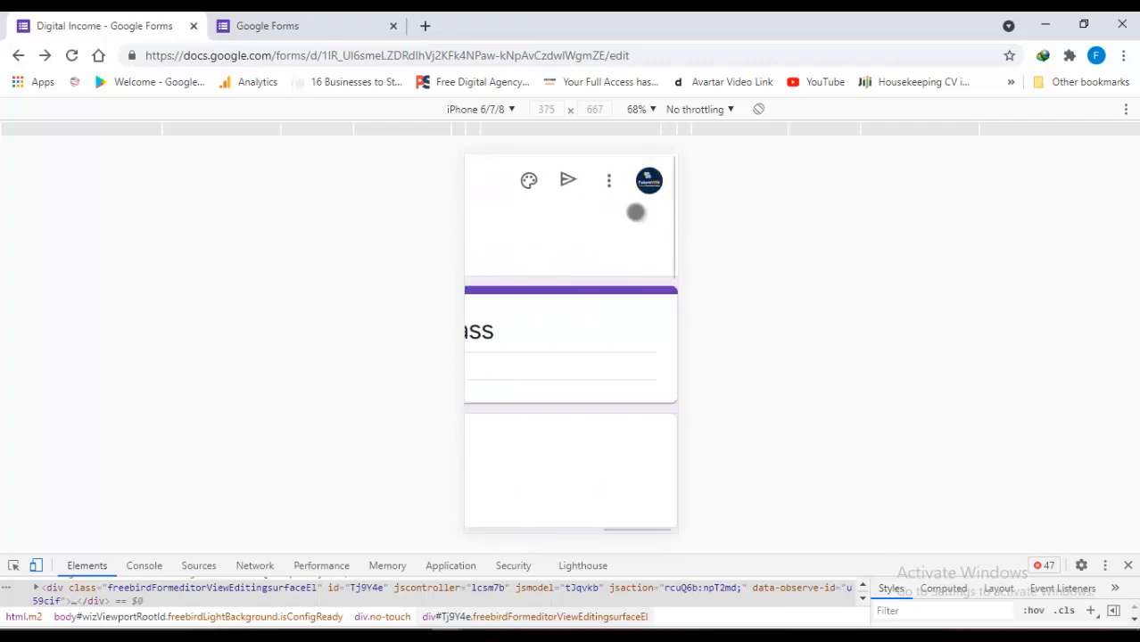
click(607, 182)
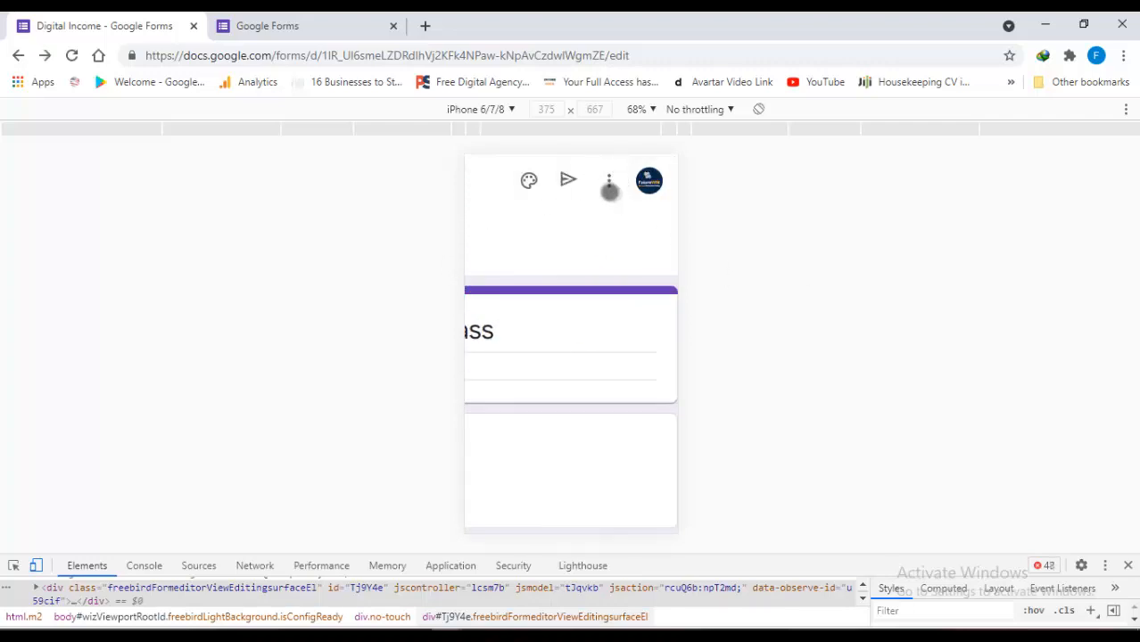
click(610, 184)
drag(578, 225, 713, 234)
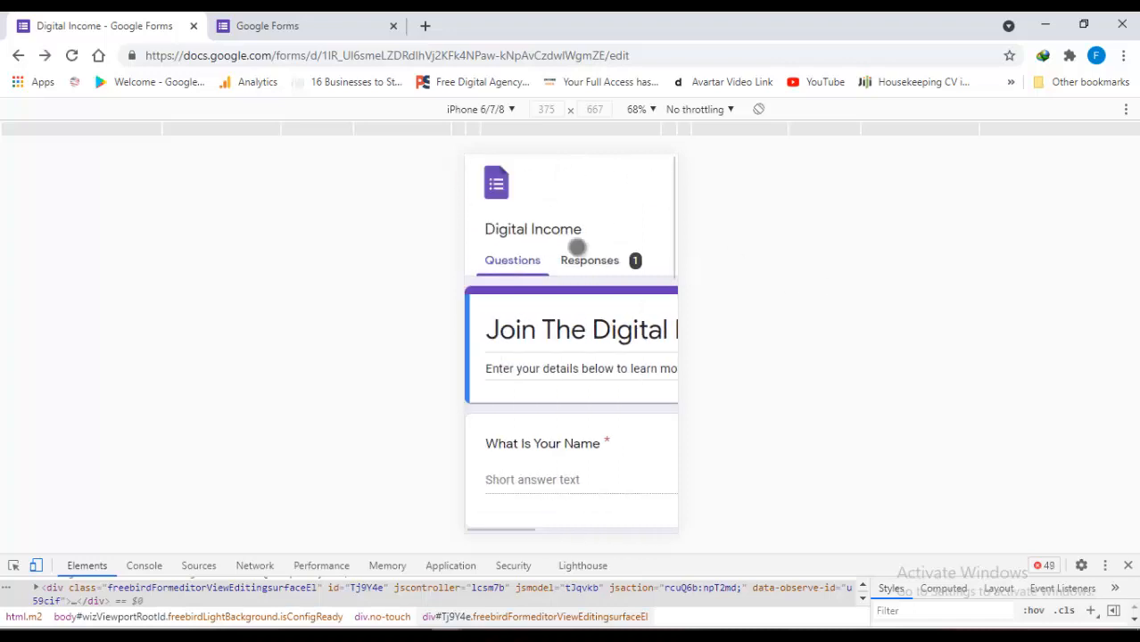
drag(663, 206, 493, 219)
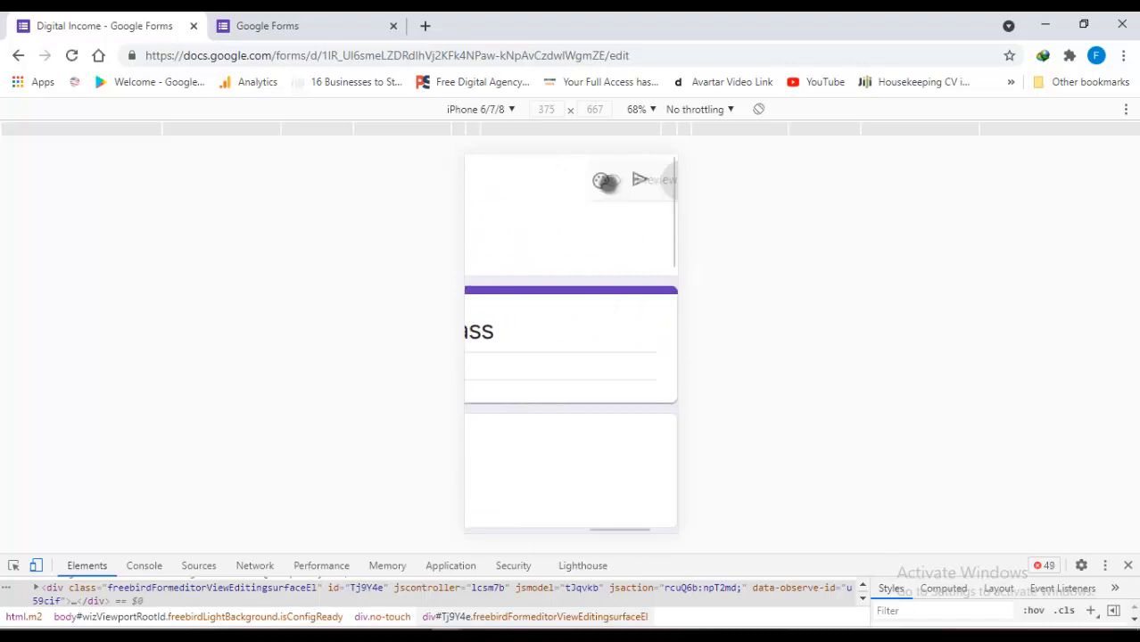
click(607, 182)
Switch the device emulation to a Galaxy S5
click(508, 110)
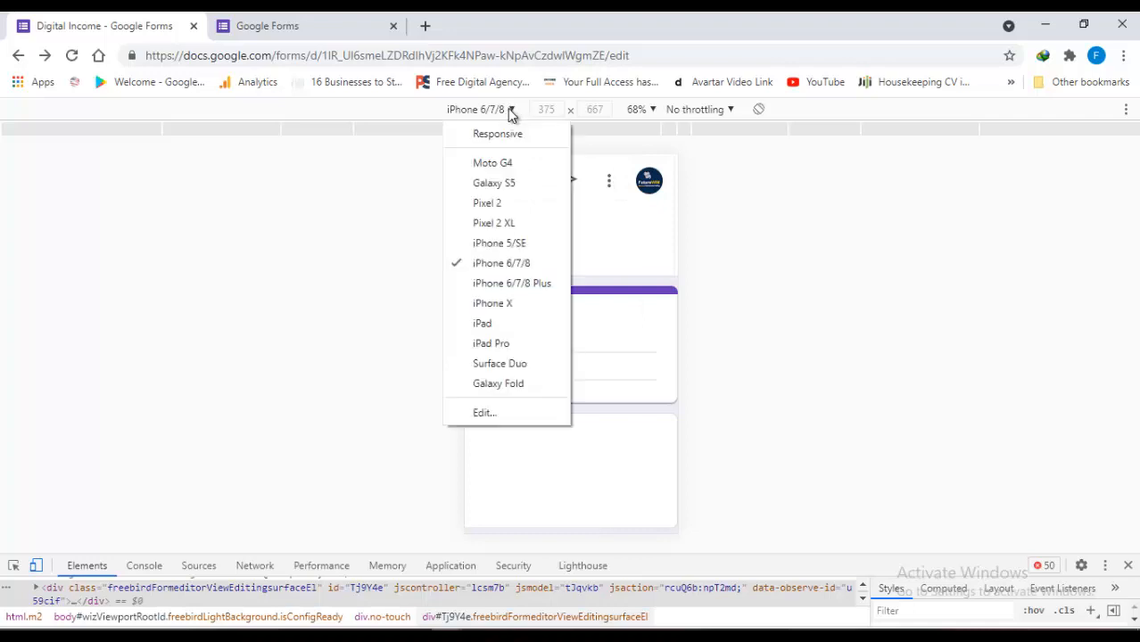
click(506, 183)
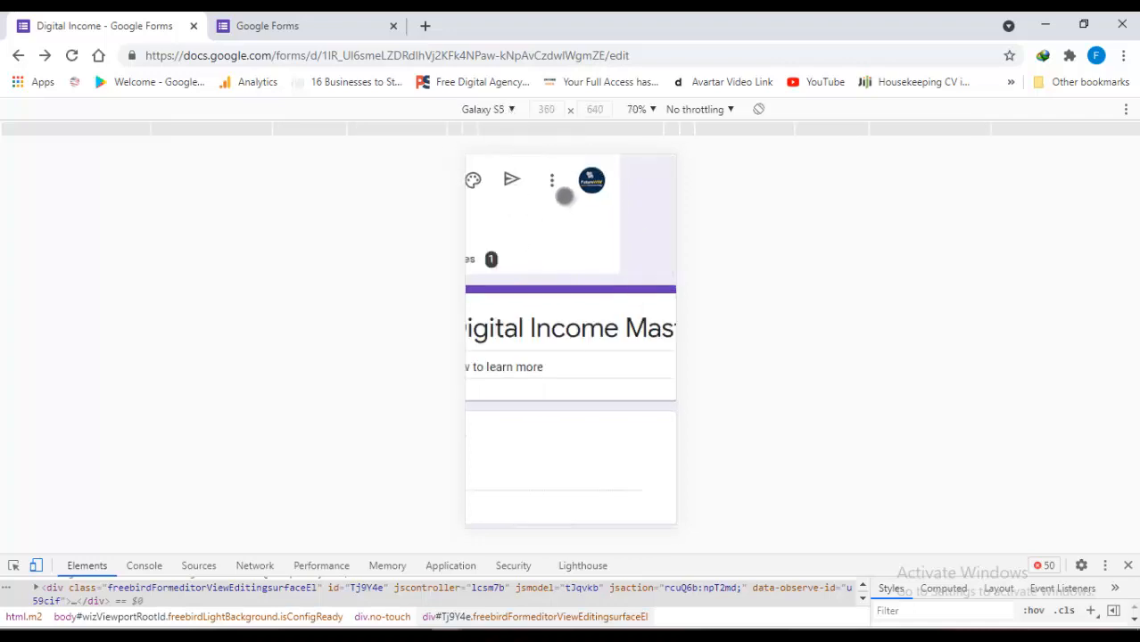
scroll(571, 192, down, 1)
Open the form settings in the phone view, browse the tabs, and save
click(528, 173)
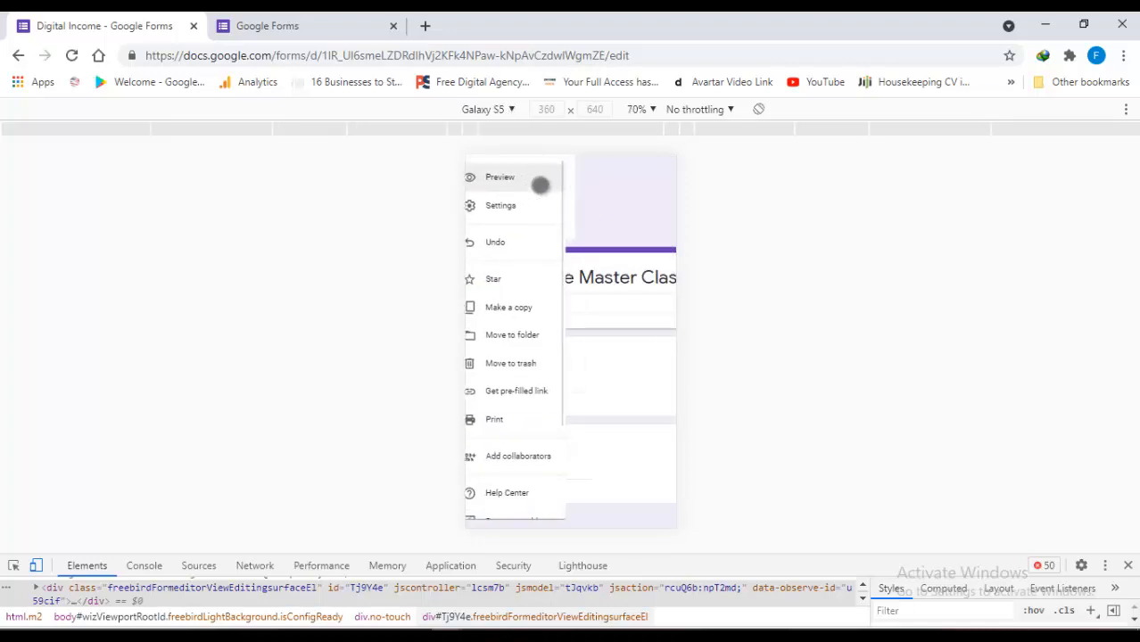
click(509, 215)
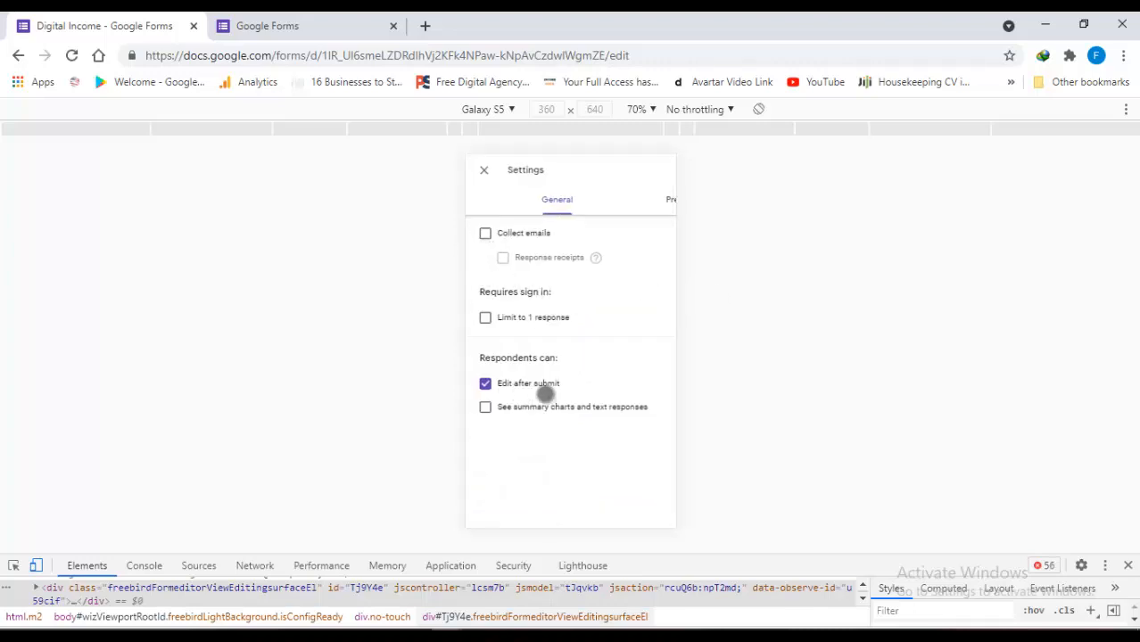
drag(614, 388, 348, 393)
drag(544, 305, 751, 337)
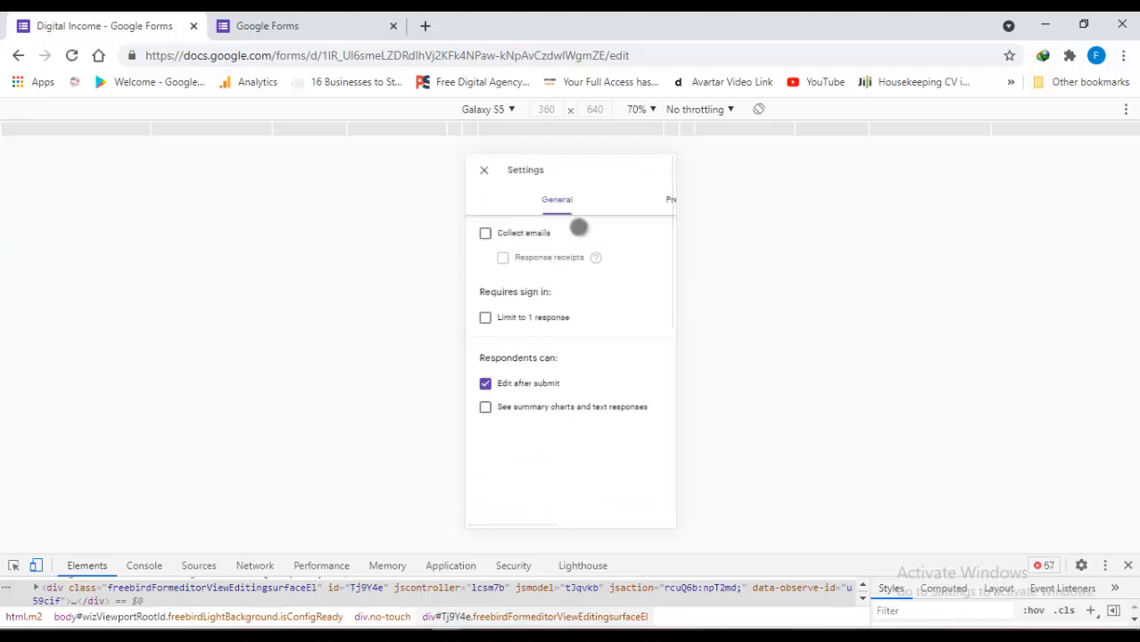
drag(605, 244, 416, 258)
click(645, 176)
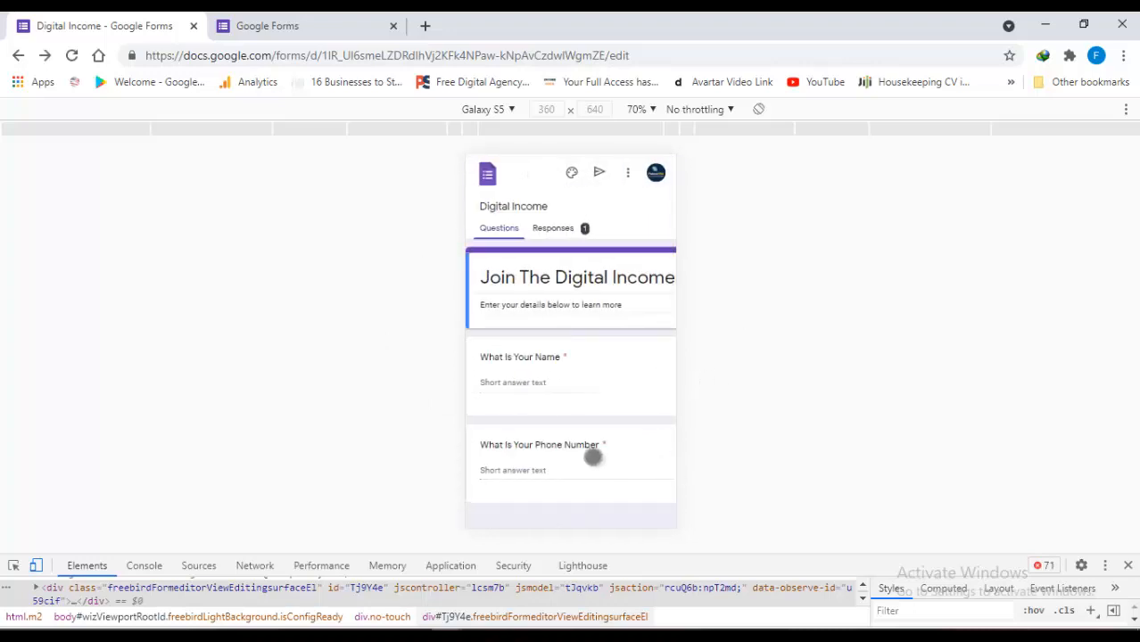
Move to the lower part of the form and work on the phone number question
drag(593, 456, 552, 474)
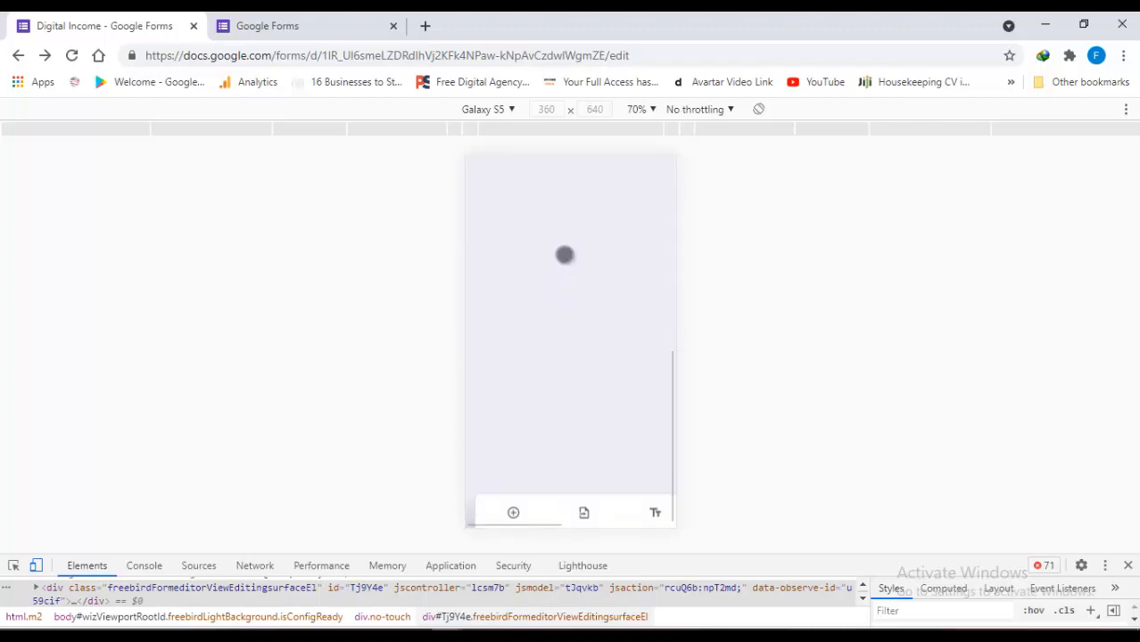
drag(584, 510, 544, 510)
drag(409, 524, 367, 531)
drag(632, 505, 717, 508)
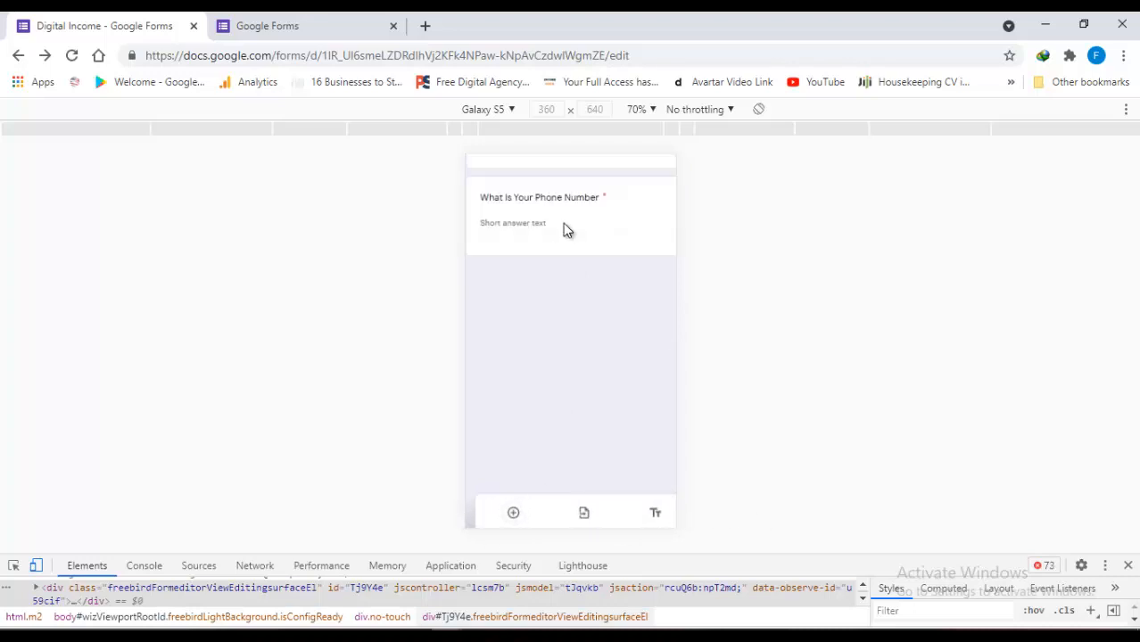
click(562, 225)
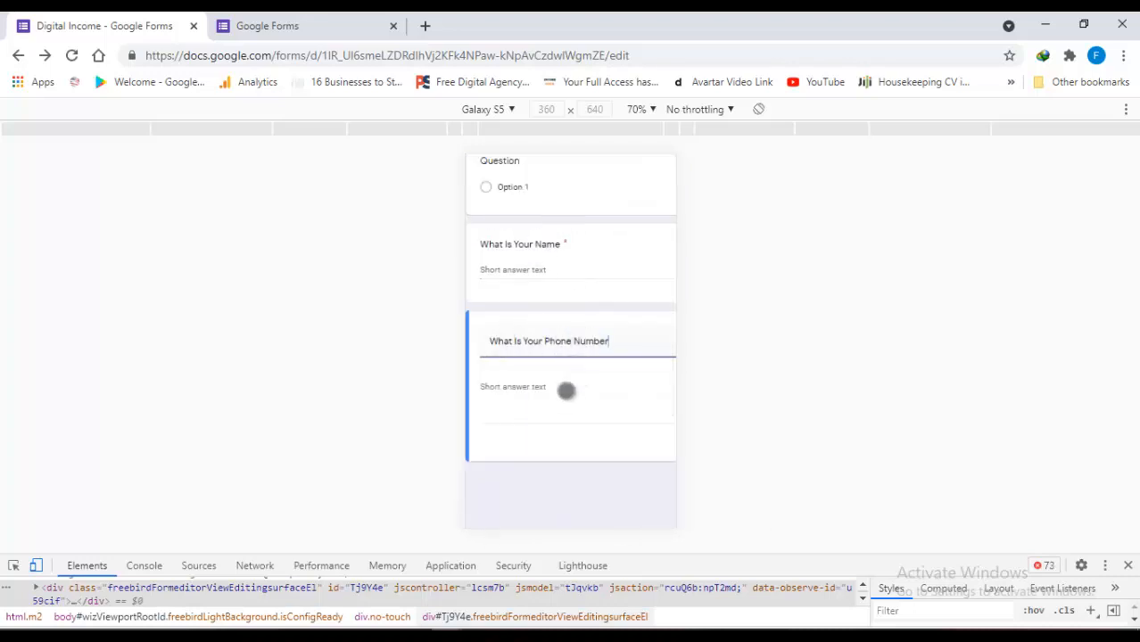
click(522, 391)
drag(591, 499, 568, 271)
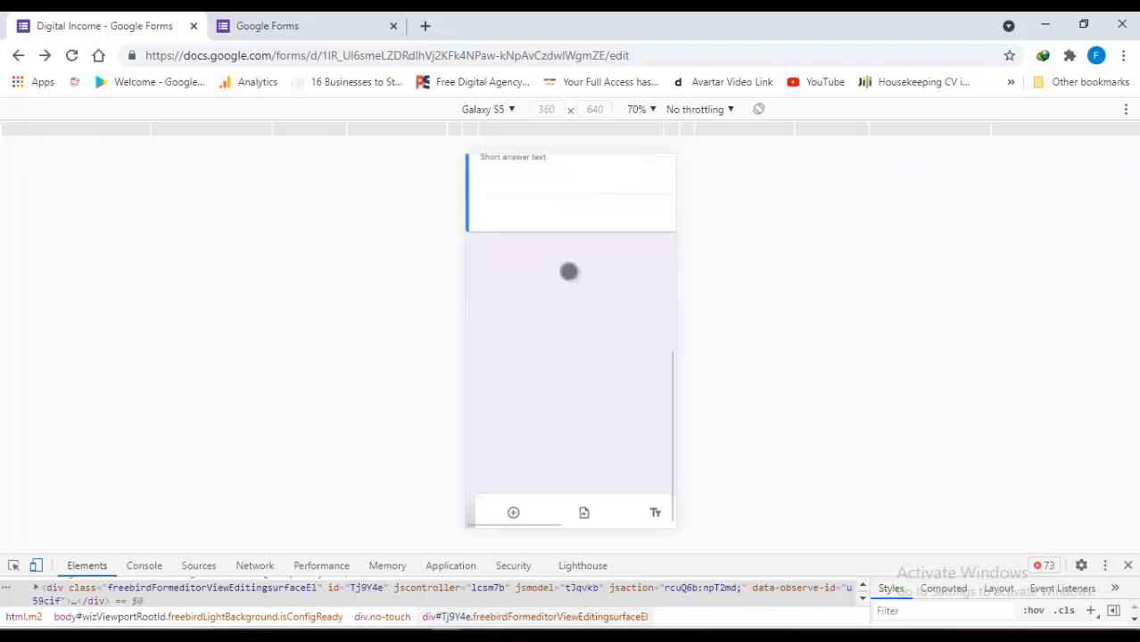
drag(610, 332, 486, 425)
Add a new question and set its type to Short answer
click(510, 513)
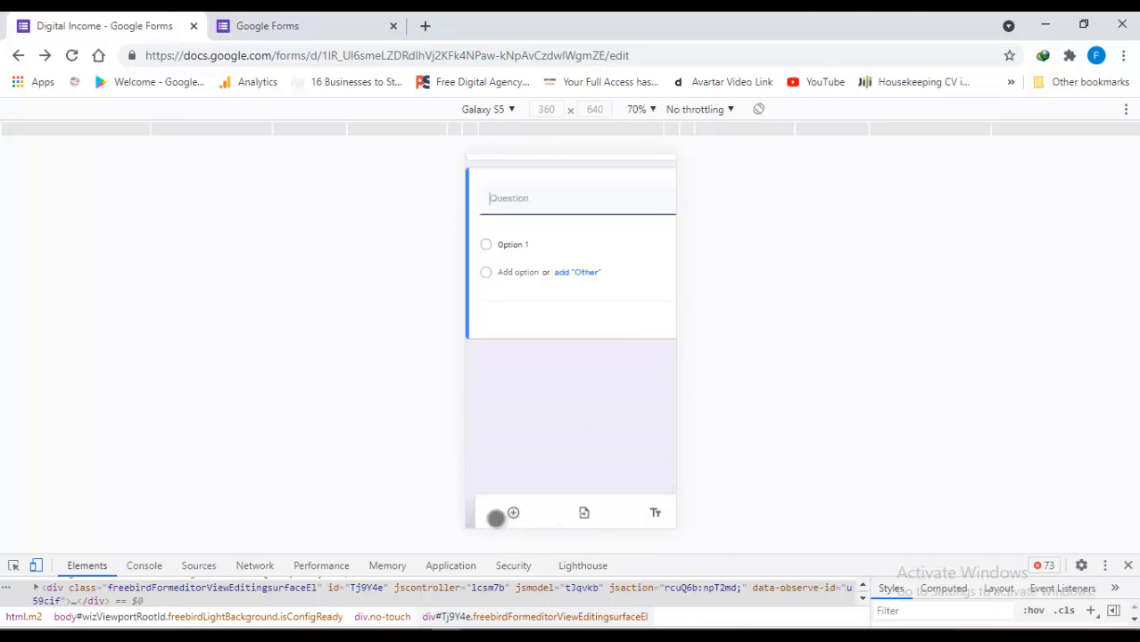
drag(620, 263, 437, 270)
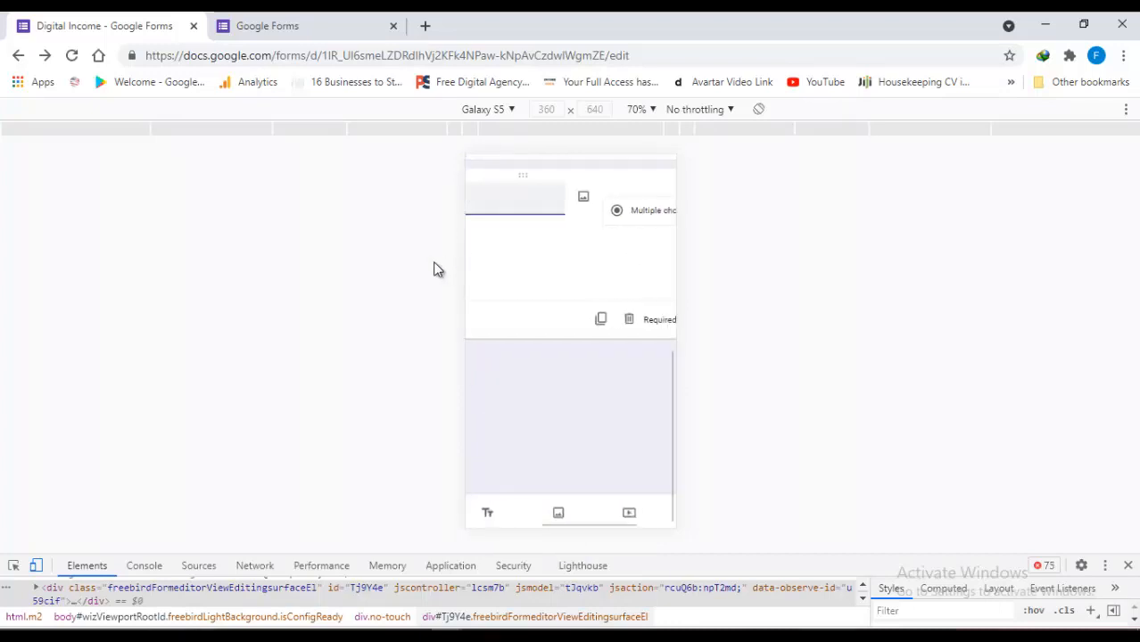
click(622, 210)
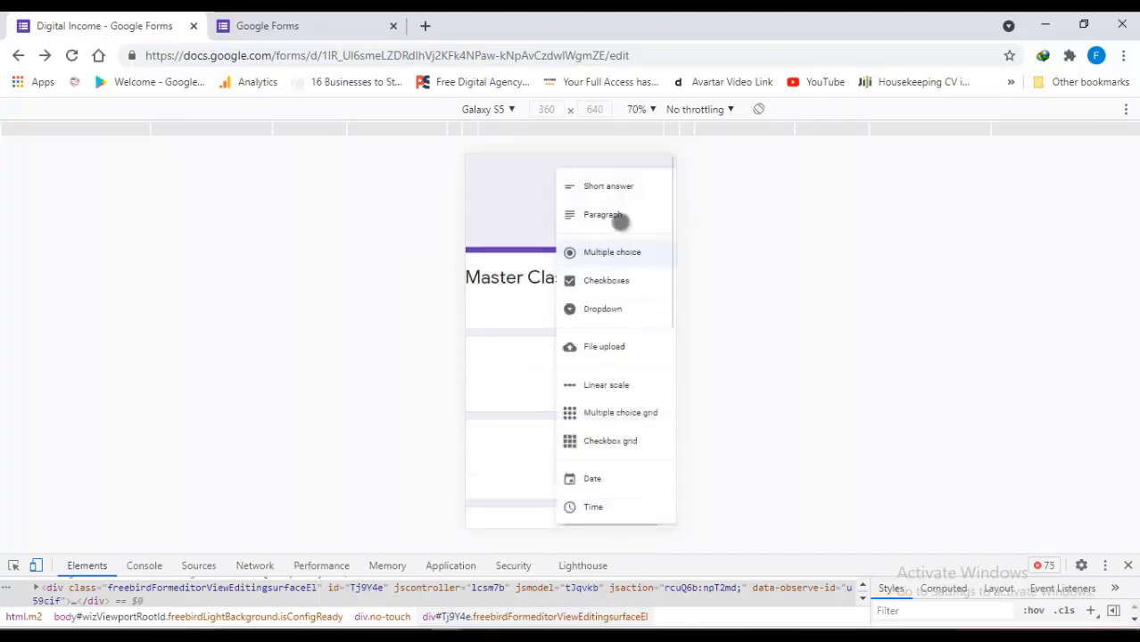
click(607, 187)
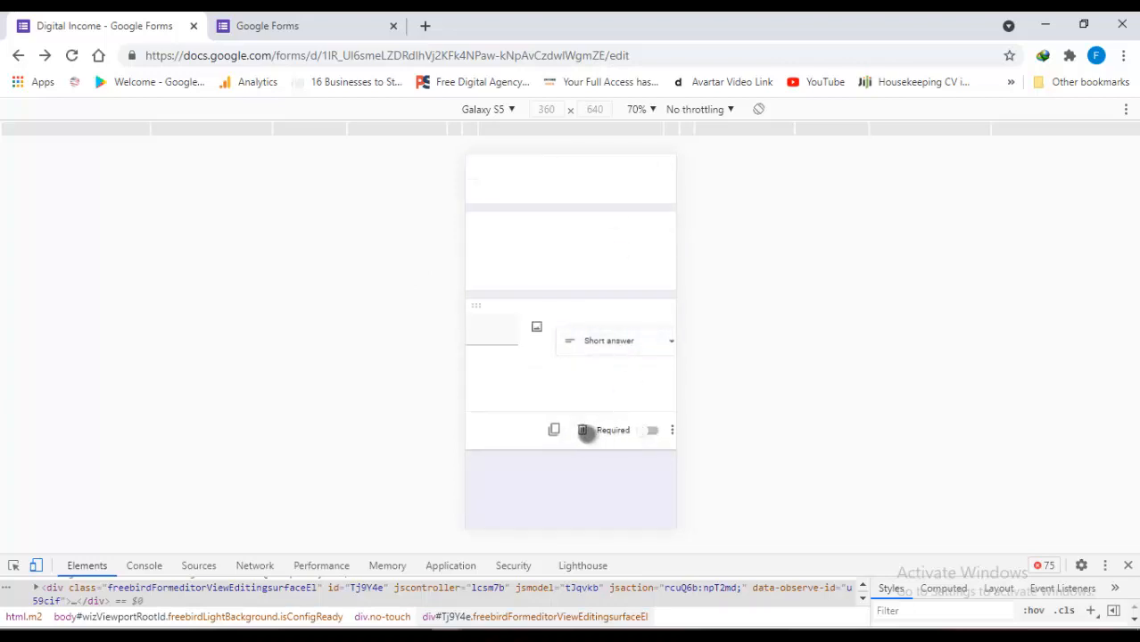
Scroll and pan the phone preview to review the form's questions
drag(560, 468, 677, 388)
scroll(613, 351, up, 5)
drag(537, 257, 656, 305)
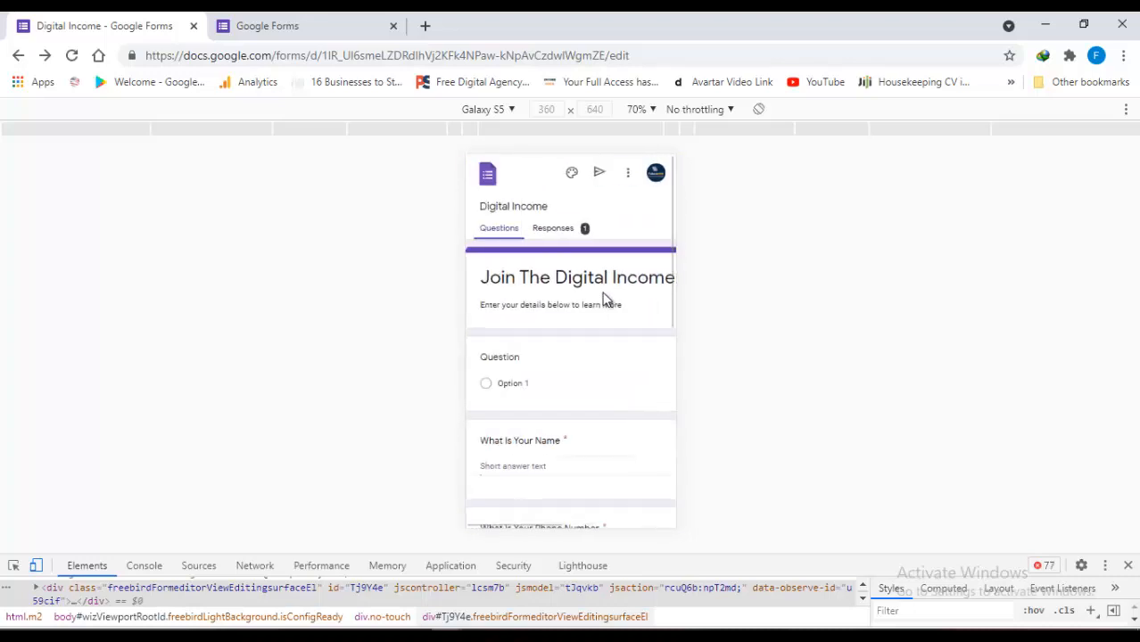
drag(597, 272, 489, 224)
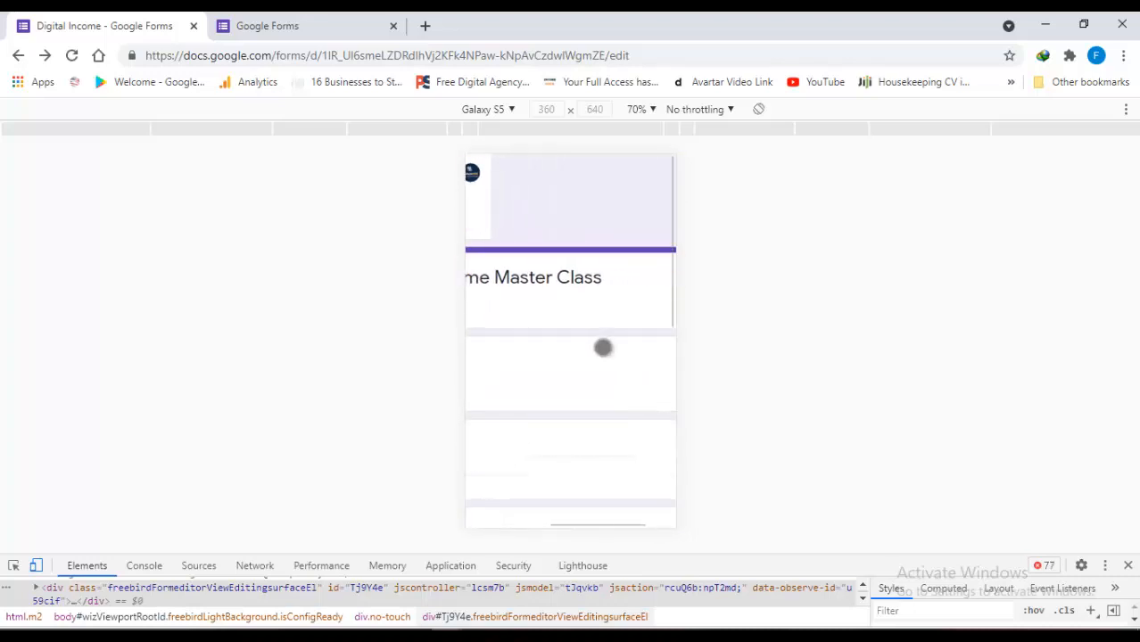
drag(603, 346, 703, 371)
drag(563, 341, 565, 494)
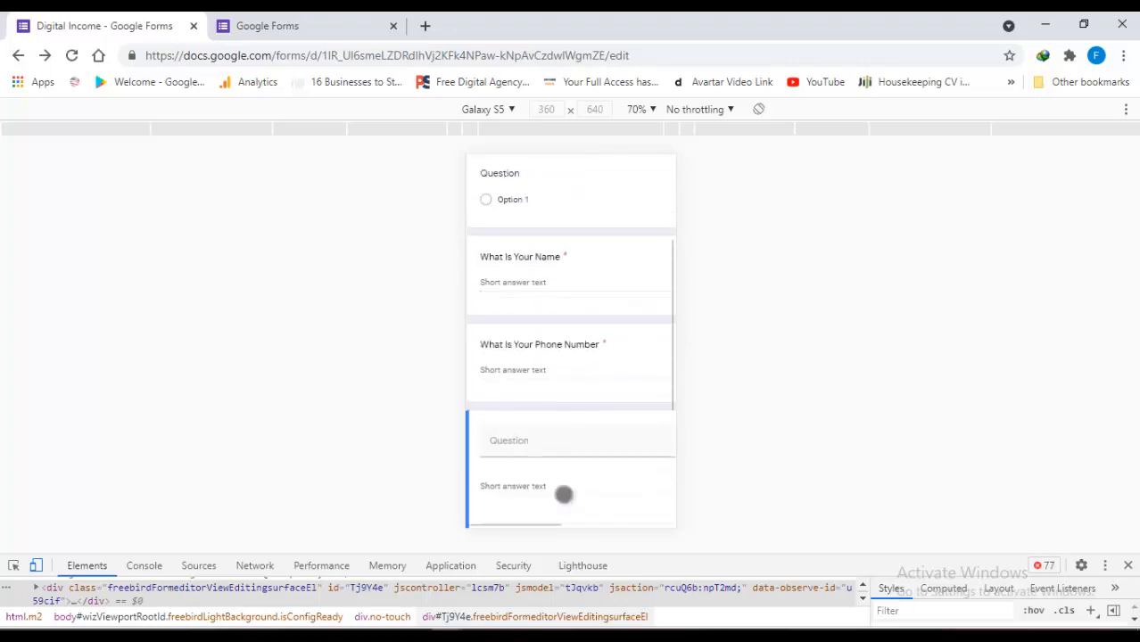
drag(647, 283, 649, 401)
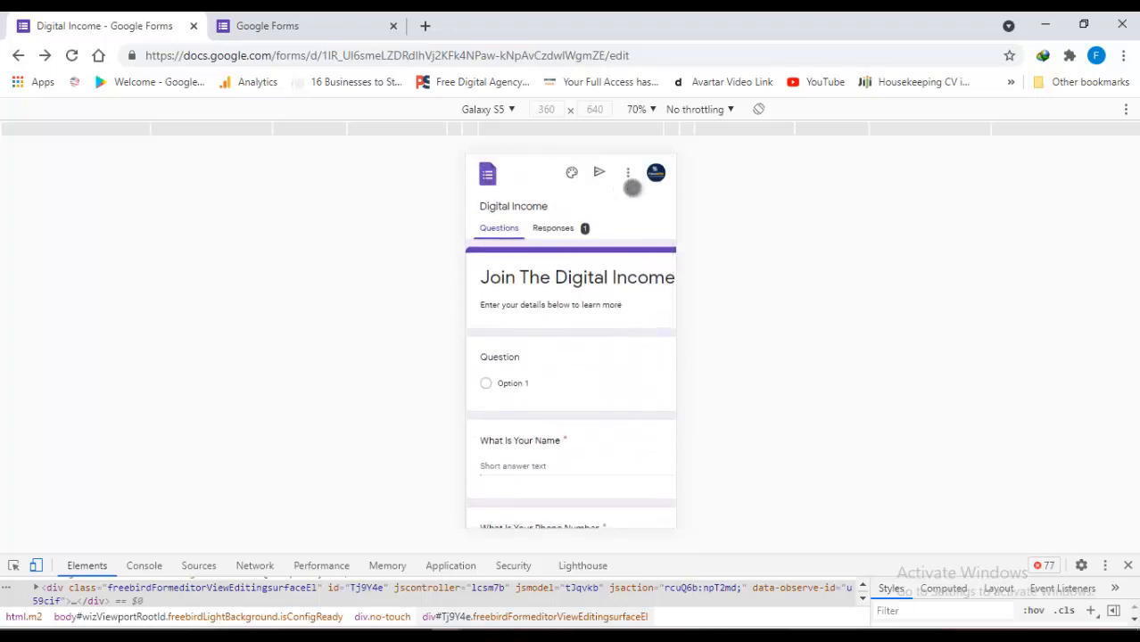
mouse_move(589, 449)
mouse_down()
mouse_move(544, 286)
mouse_move(575, 433)
mouse_up()
drag(629, 407, 606, 275)
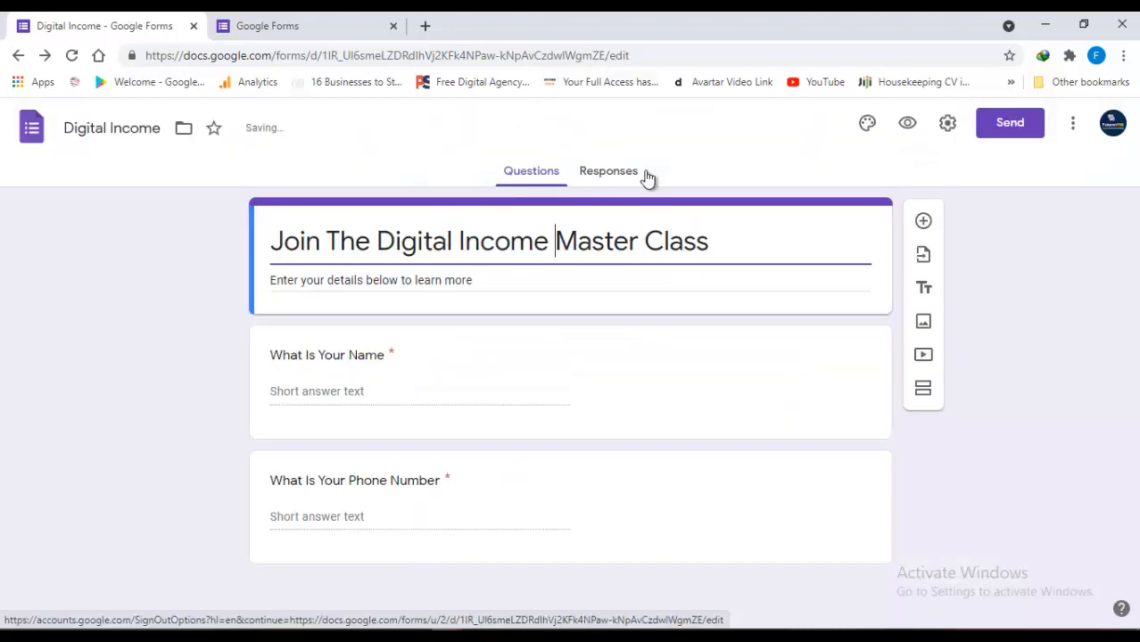
Open the Responses view and copy the shortened form link from the Send dialog
click(627, 172)
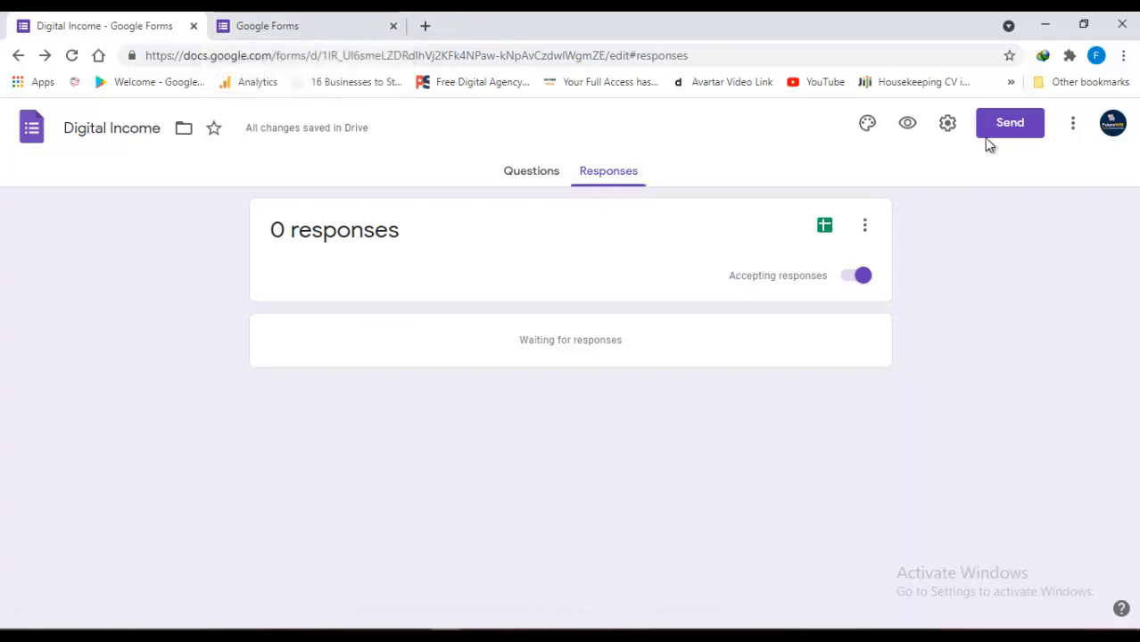
click(1005, 127)
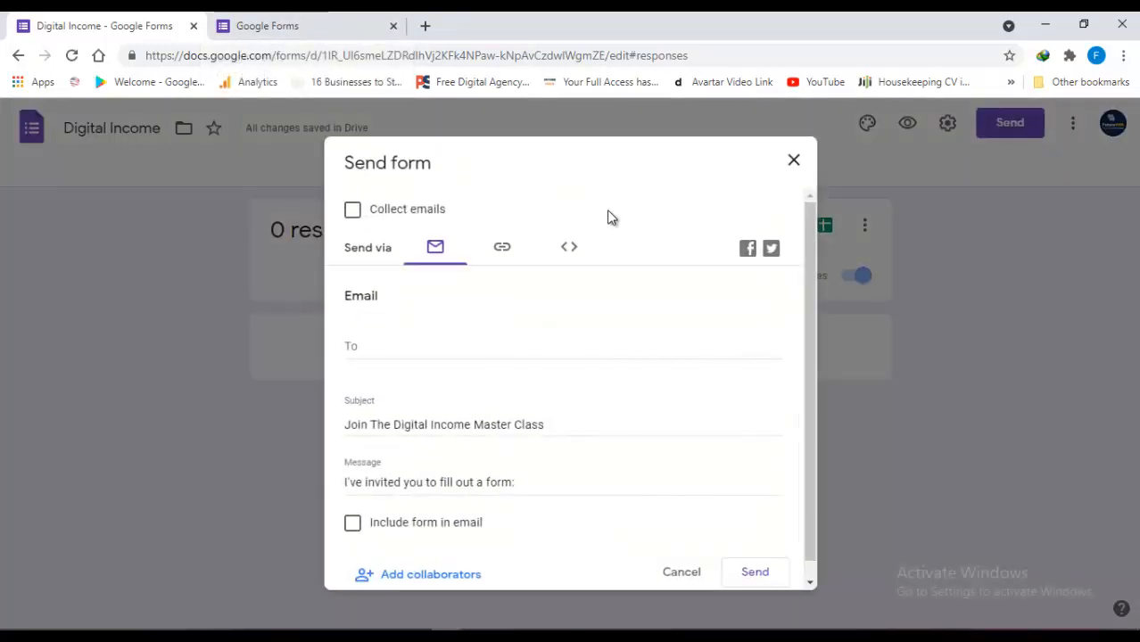
click(504, 252)
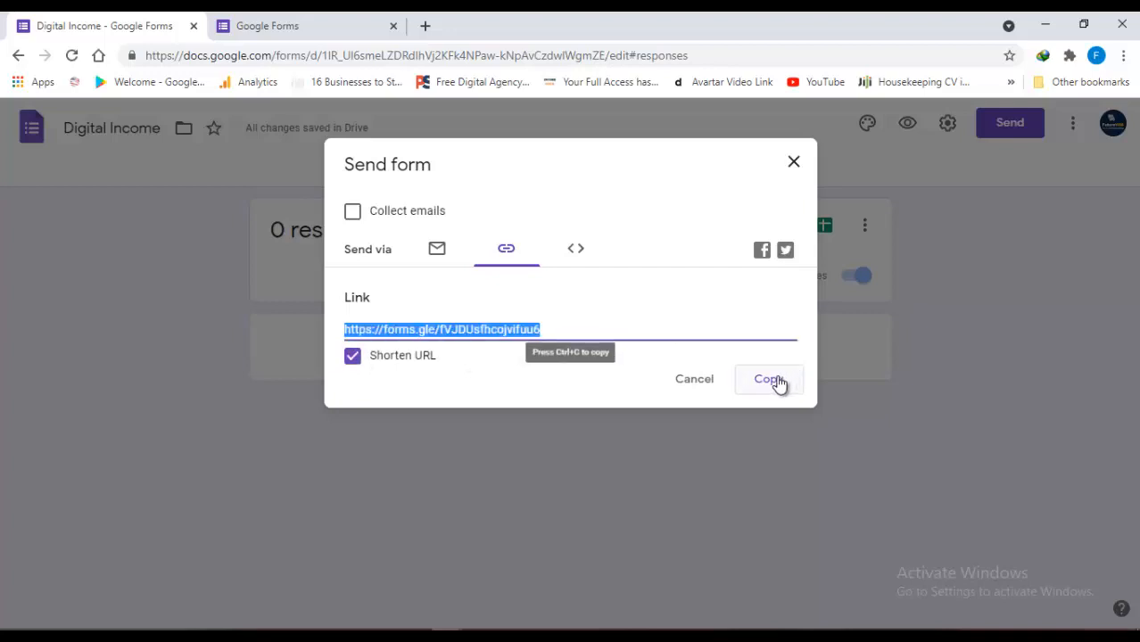
click(779, 382)
click(1125, 58)
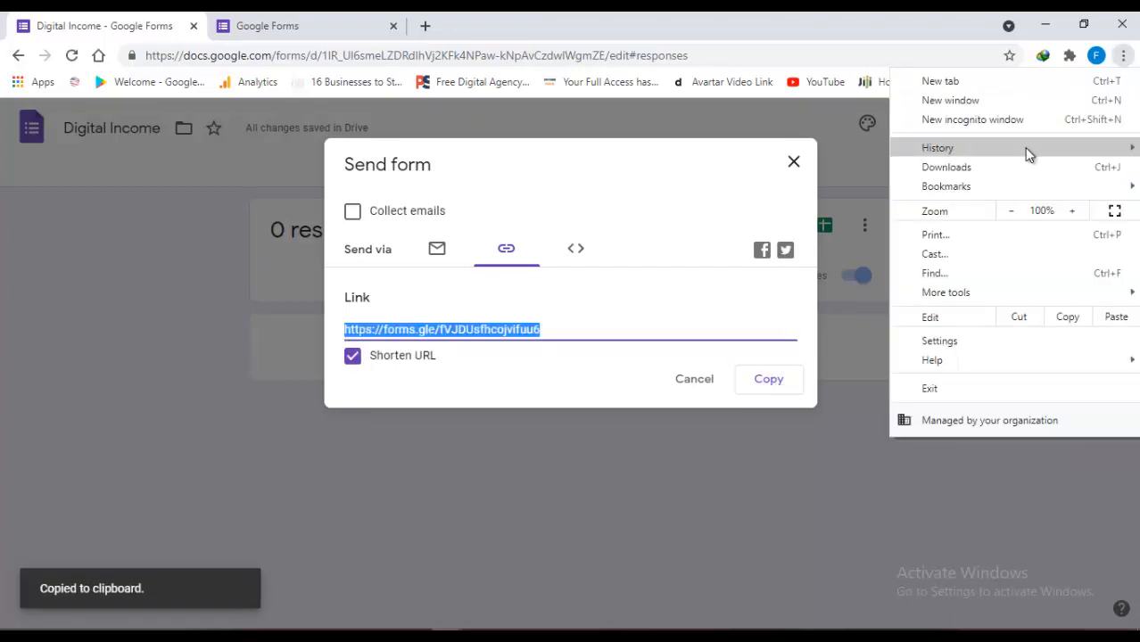
Open the pasted forms.gle link in a private window, enter a test name and phone number, and submit
click(1005, 117)
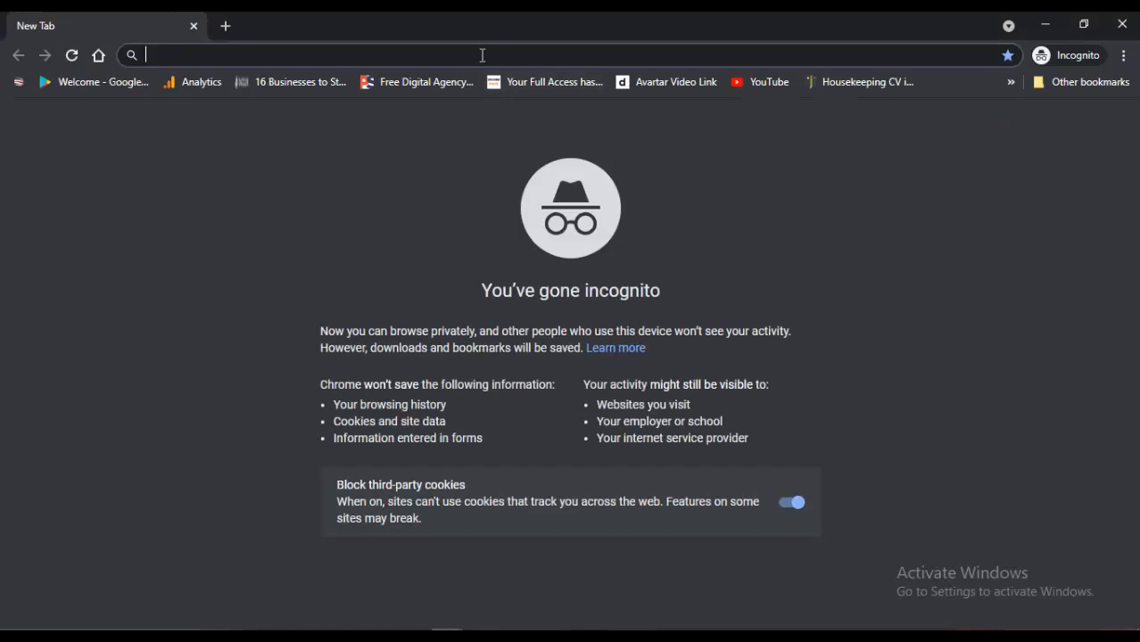
key(ctrl+v)
key(Return)
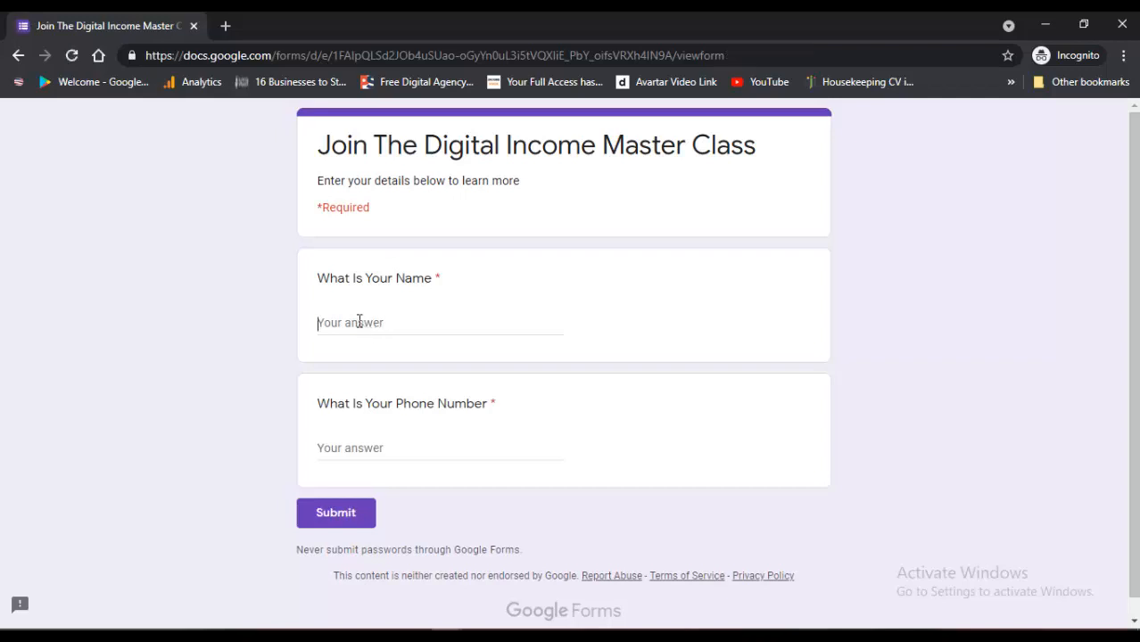
text(Ola)
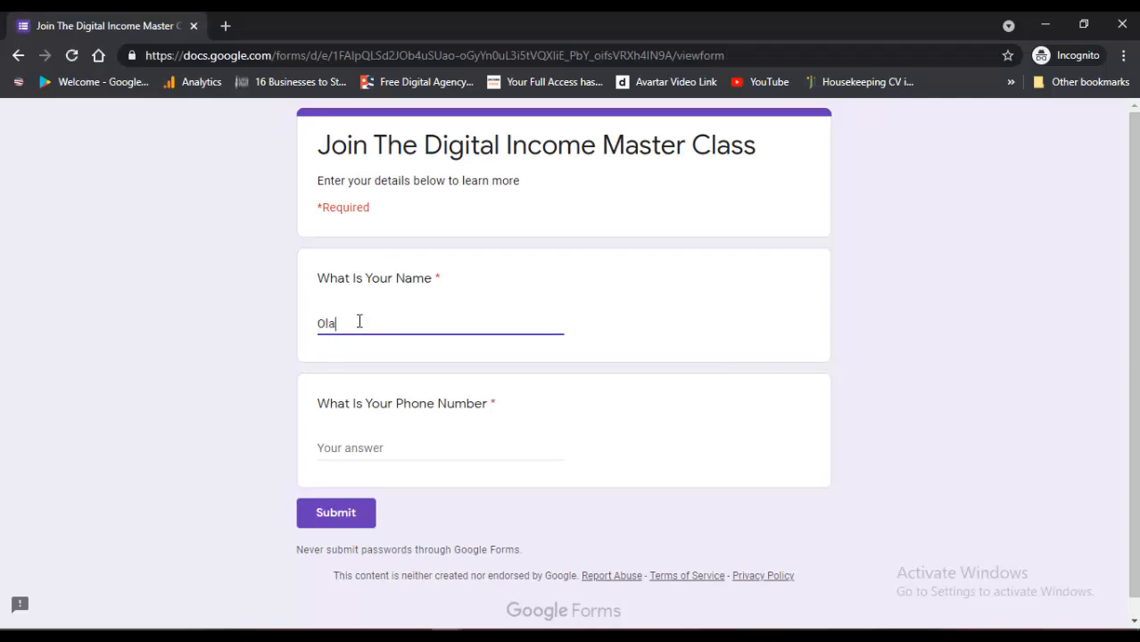
click(357, 441)
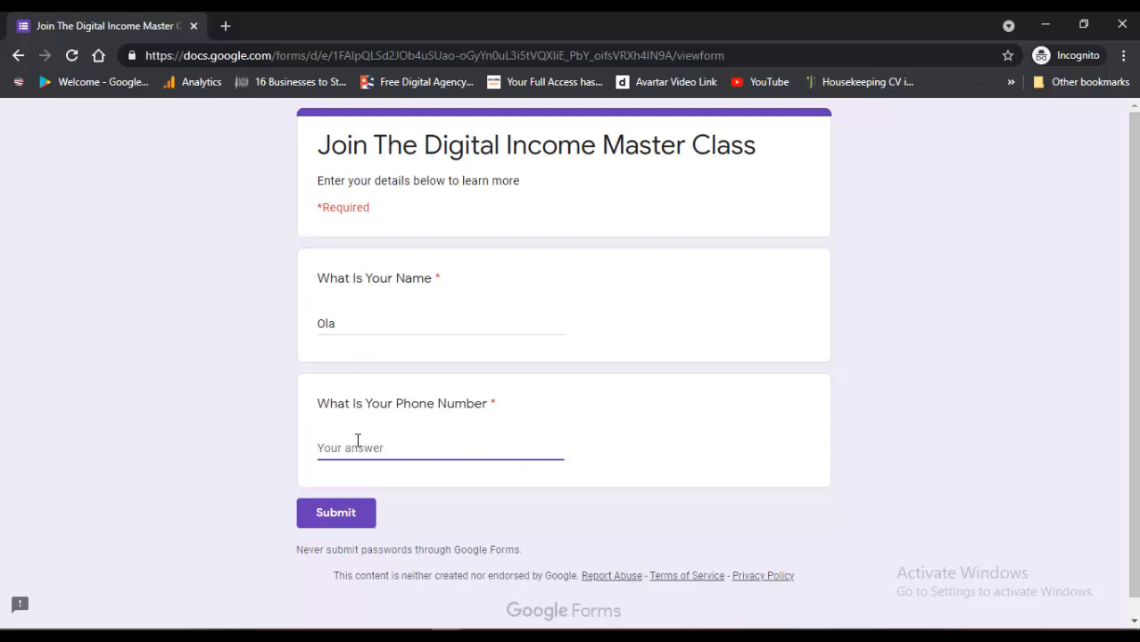
click(337, 526)
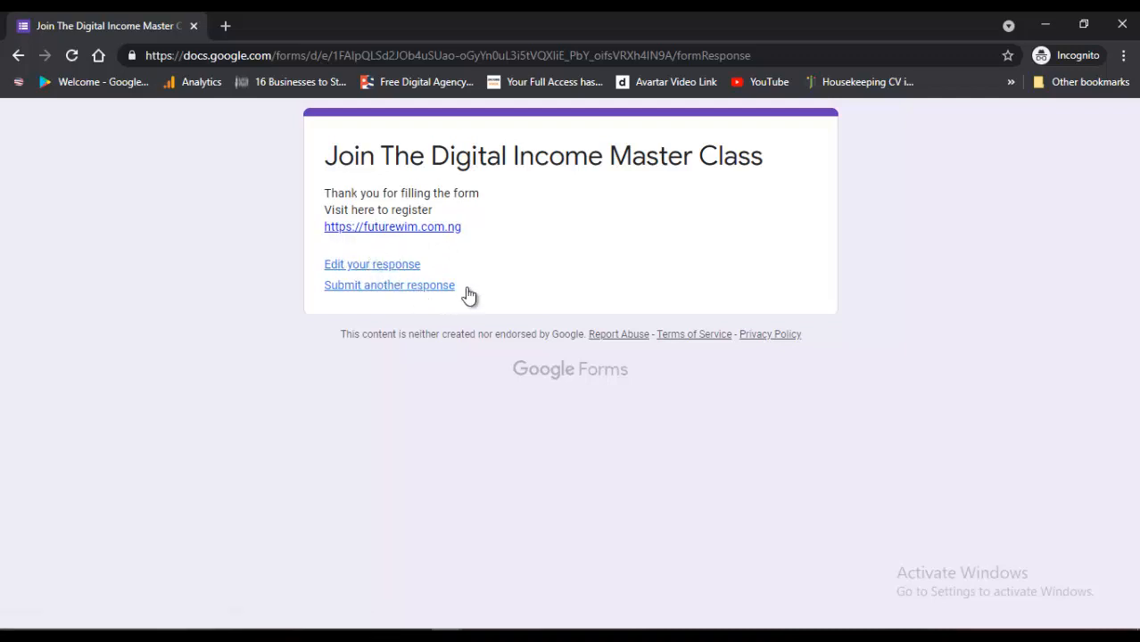
click(1045, 24)
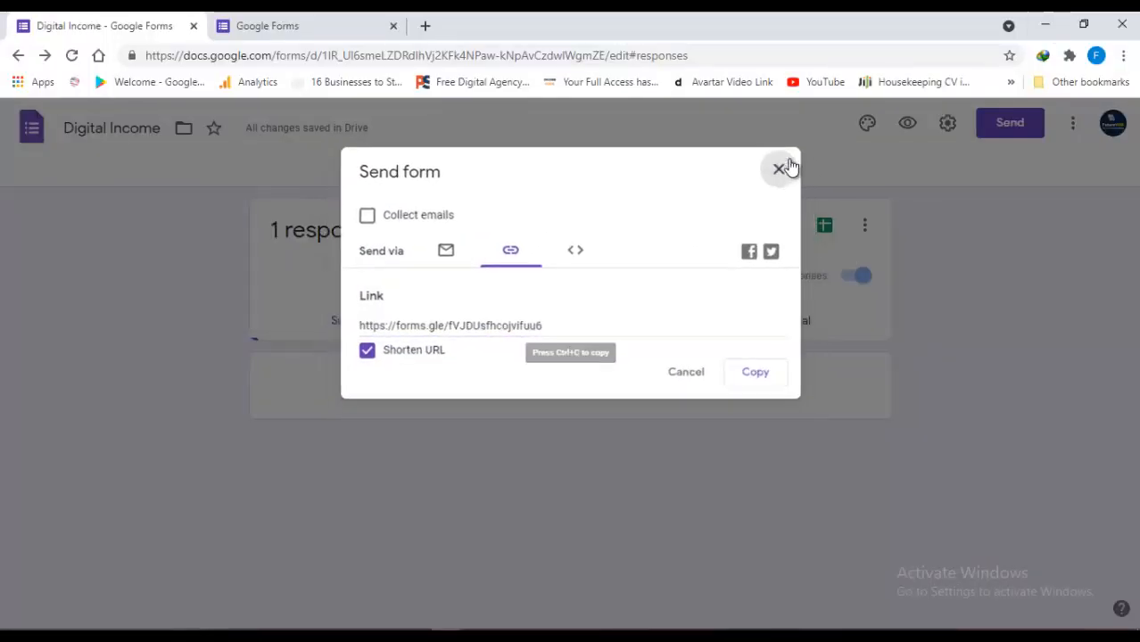
Close the Send dialog, review the test answers in the summary, and go to the Questions tab
click(793, 165)
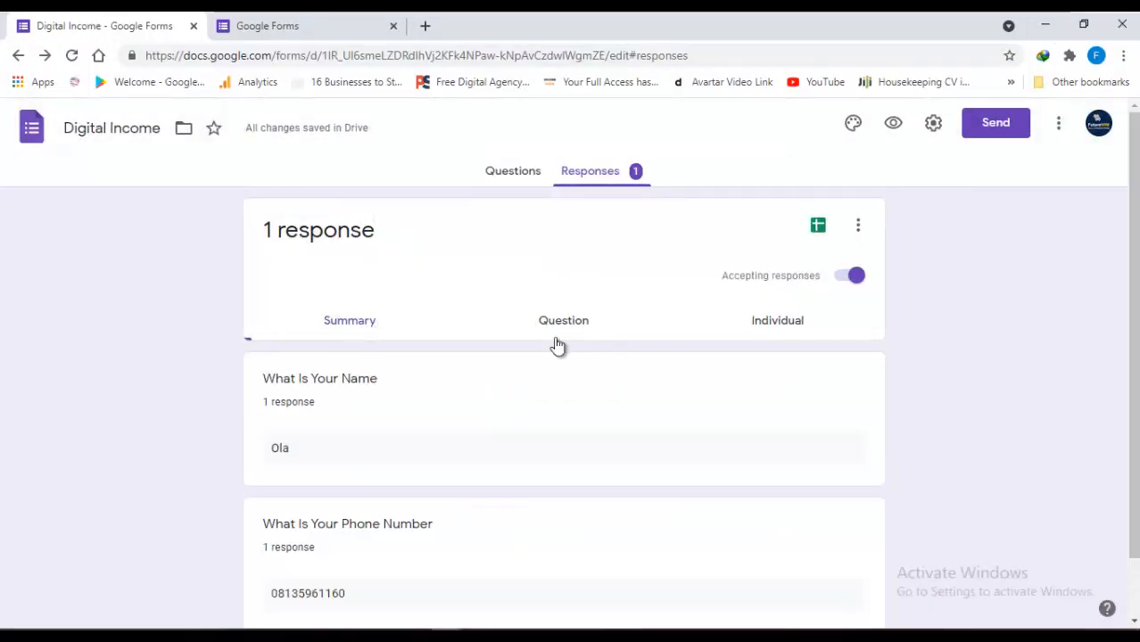
scroll(330, 334, down, 1)
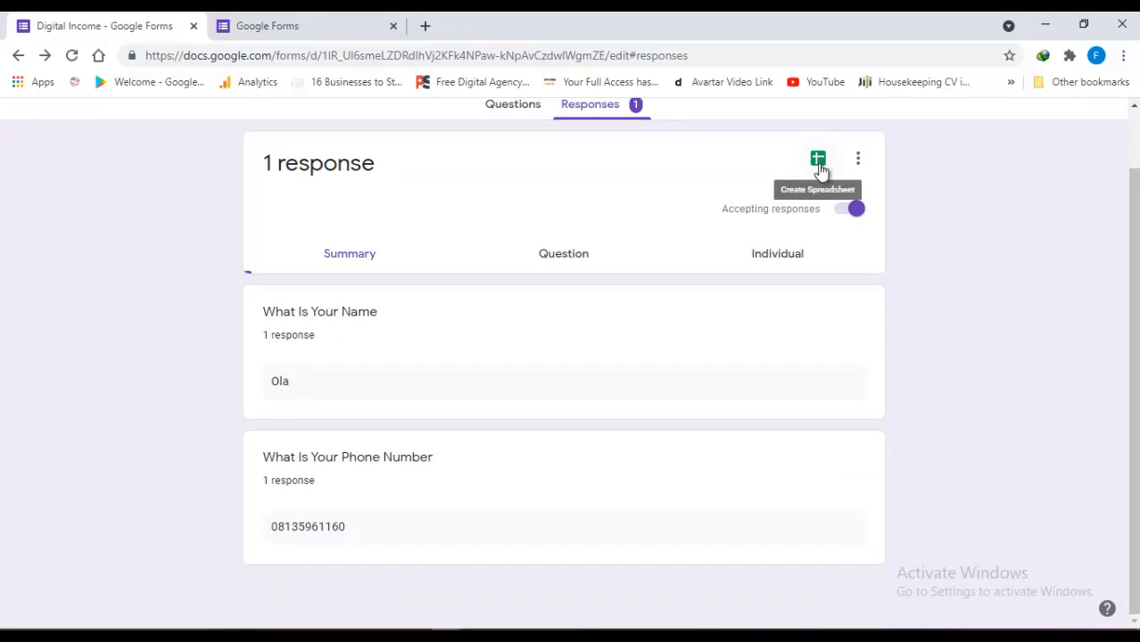
drag(1133, 214, 1133, 184)
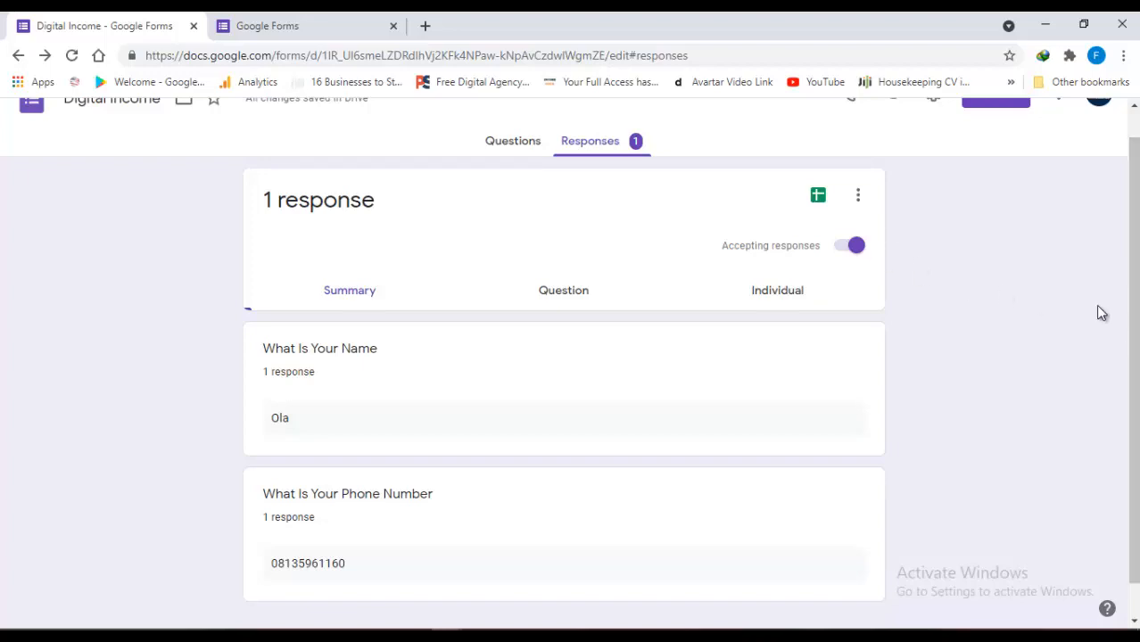
click(504, 143)
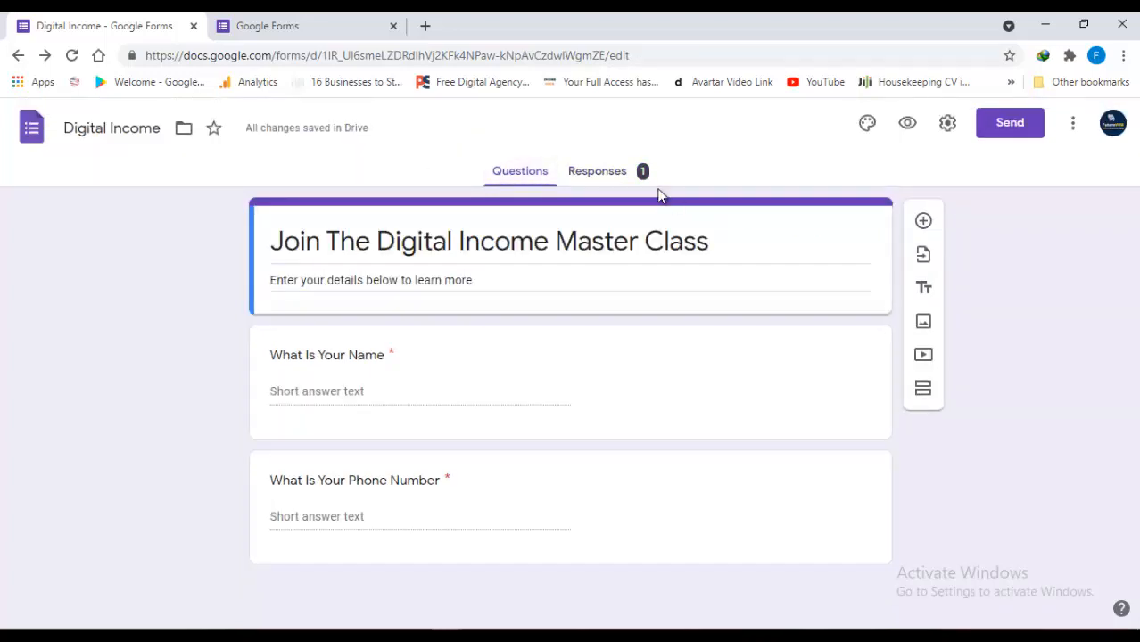
In Settings > Presentation, turn off 'Show link to submit another response' and save
click(947, 125)
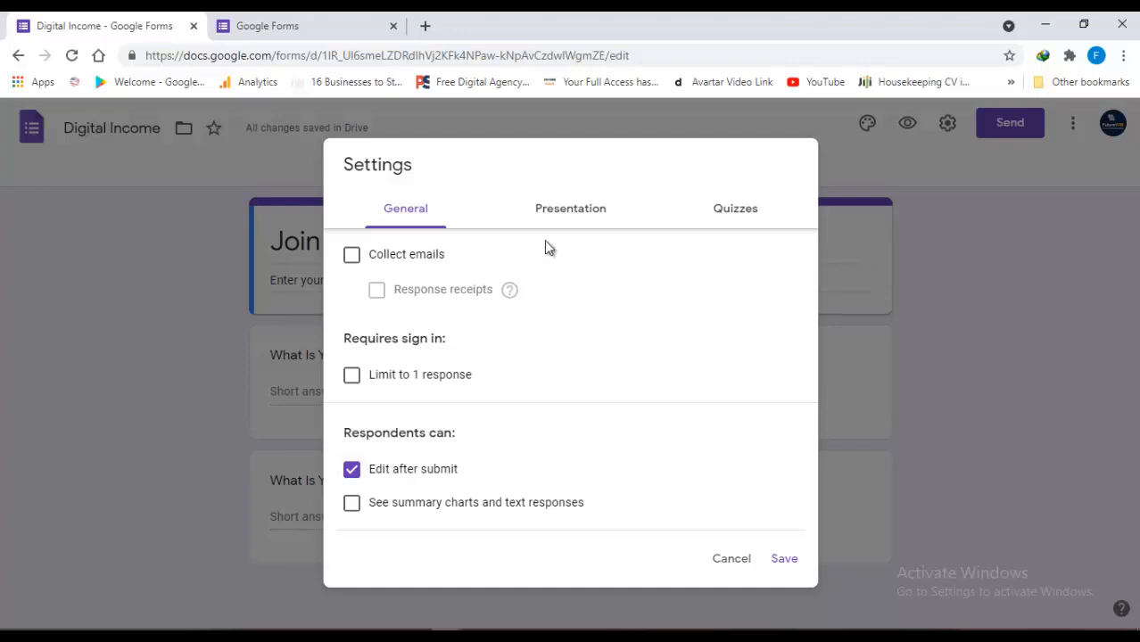
click(562, 223)
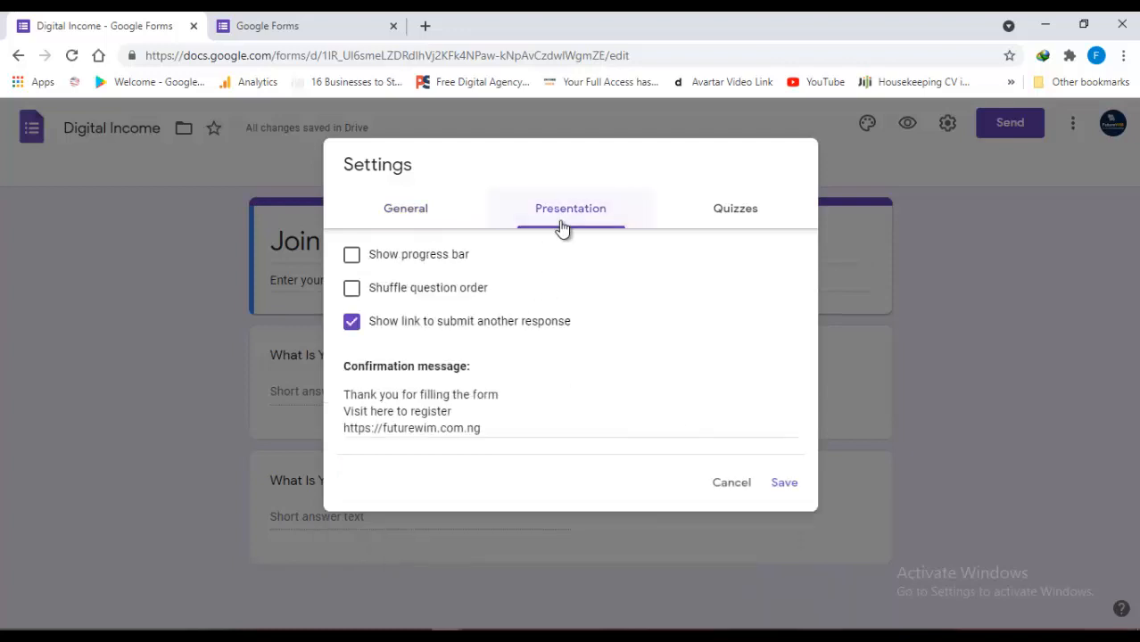
click(352, 323)
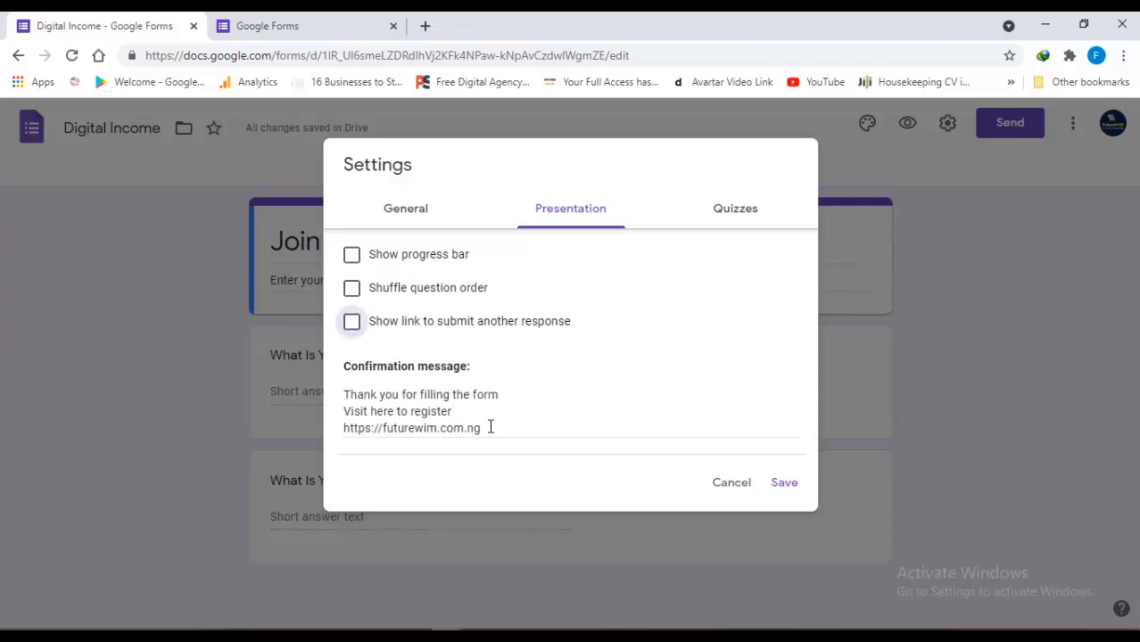
click(413, 215)
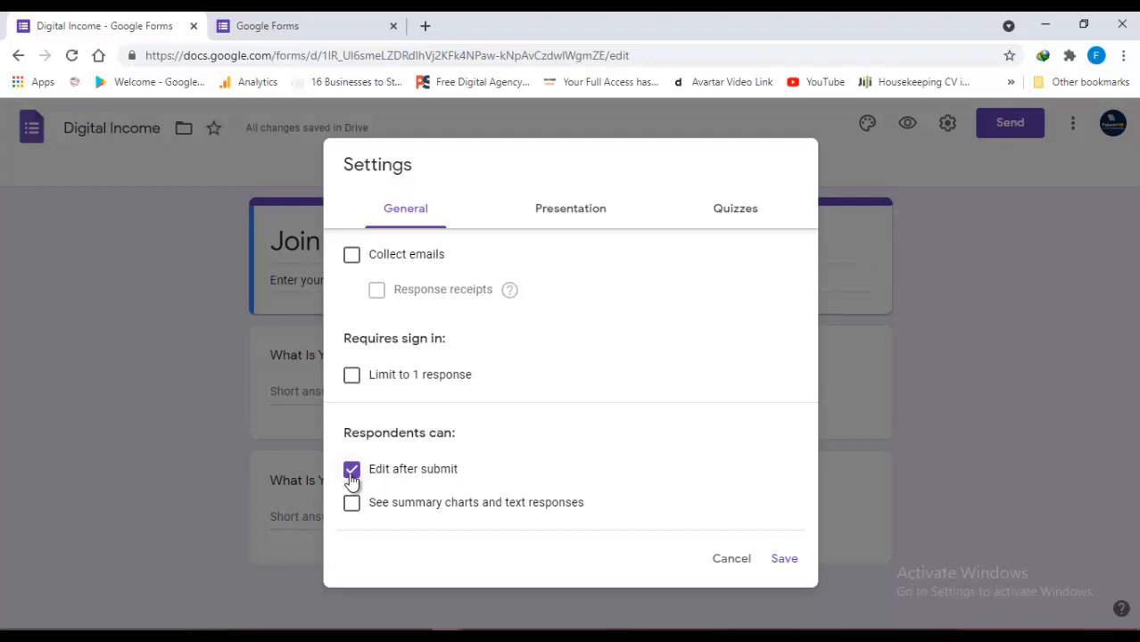
click(792, 560)
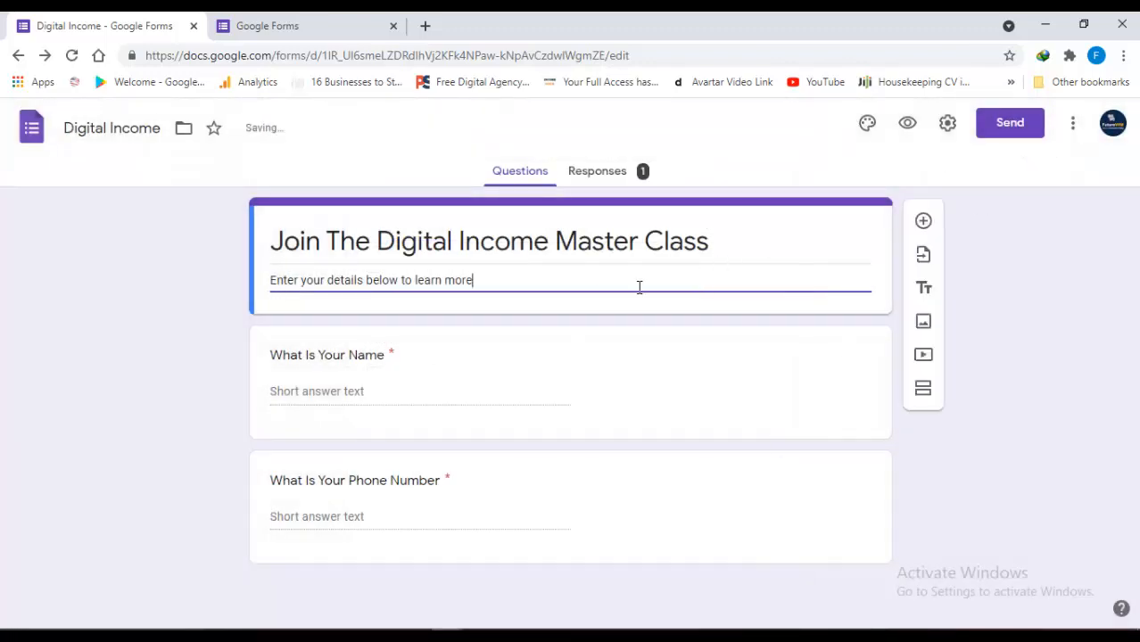